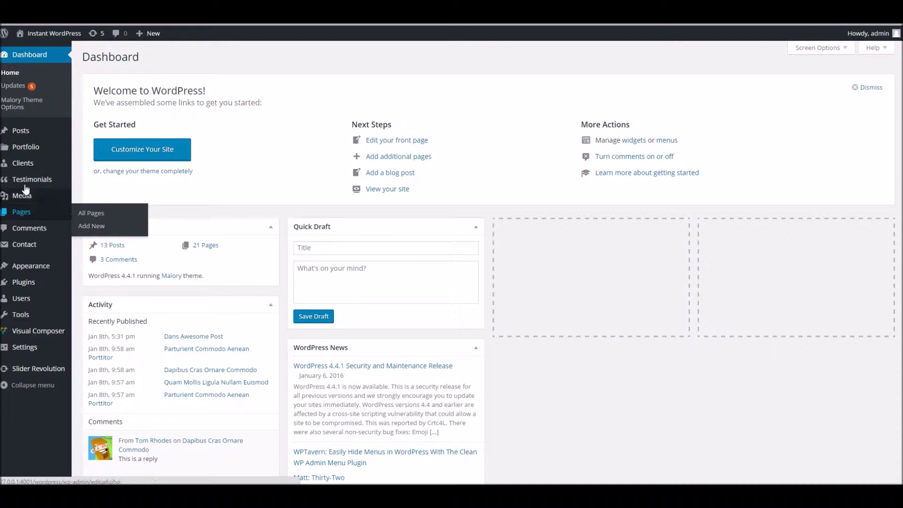
- Create a new page titled with the owner's first name followed by "Home Page" and switch it to the Visual Composer backend editor
mouse_move(22, 214)
click(103, 224)
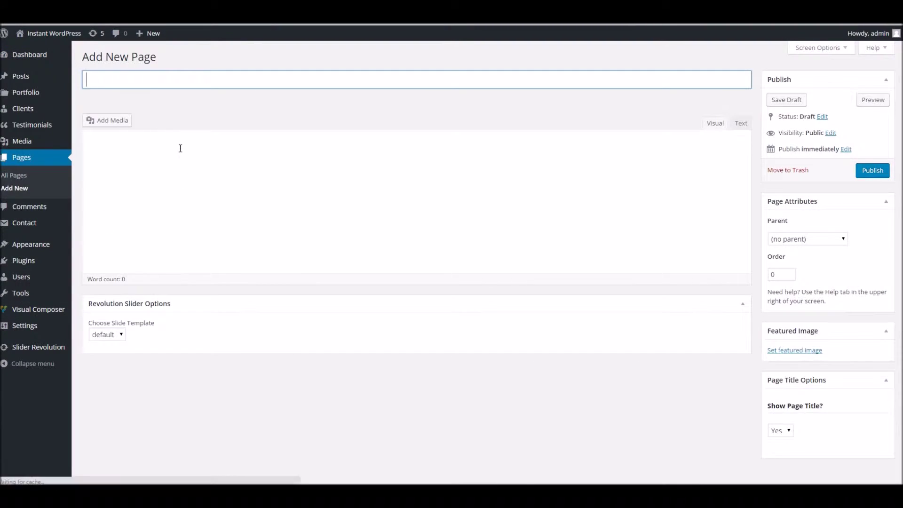
text(Dan )
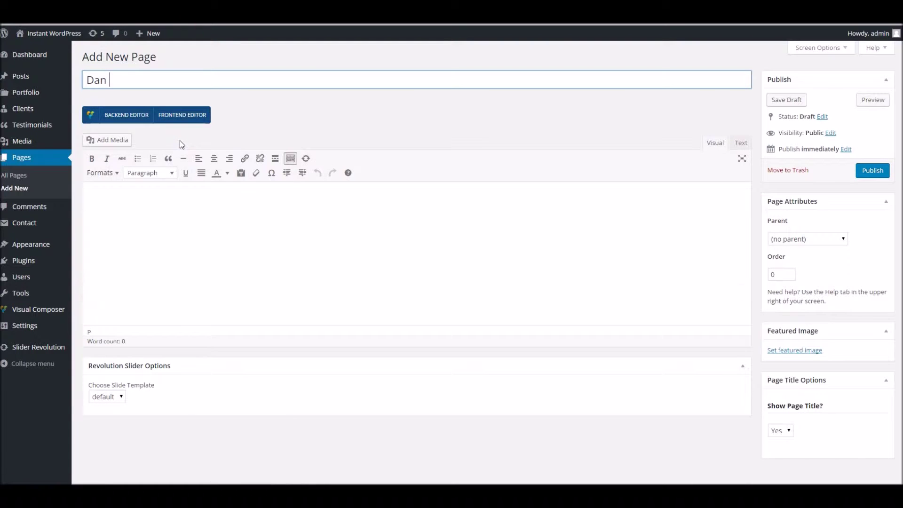
text(Home Page)
click(126, 115)
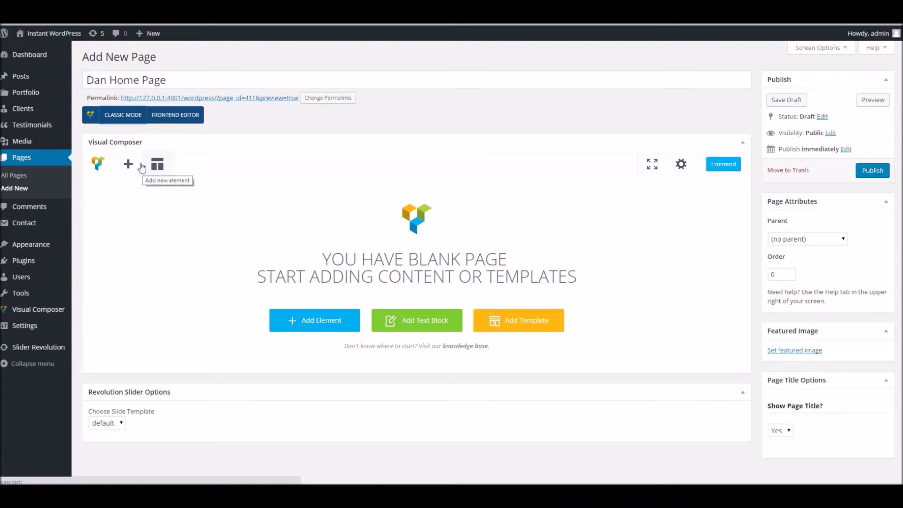
- Add a WP Text element containing "Hello World" to the blank page and save it
click(127, 164)
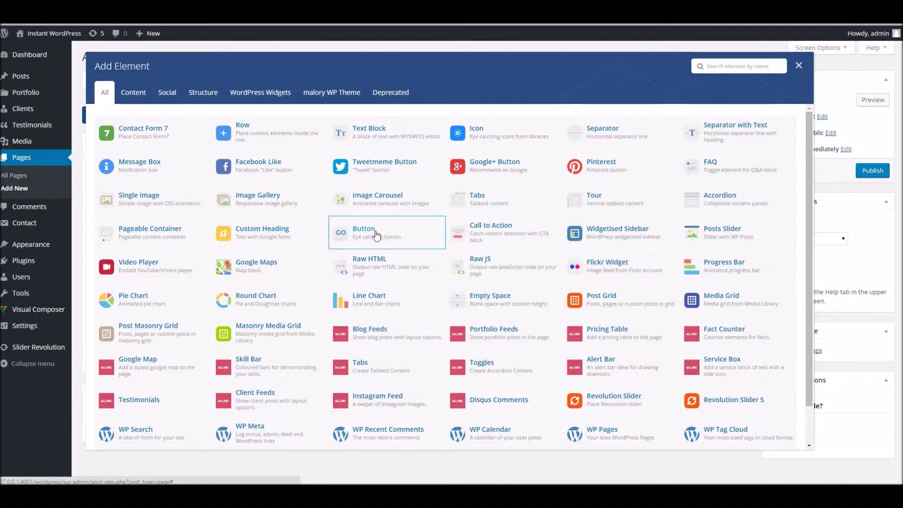
scroll(451, 266, down, 2)
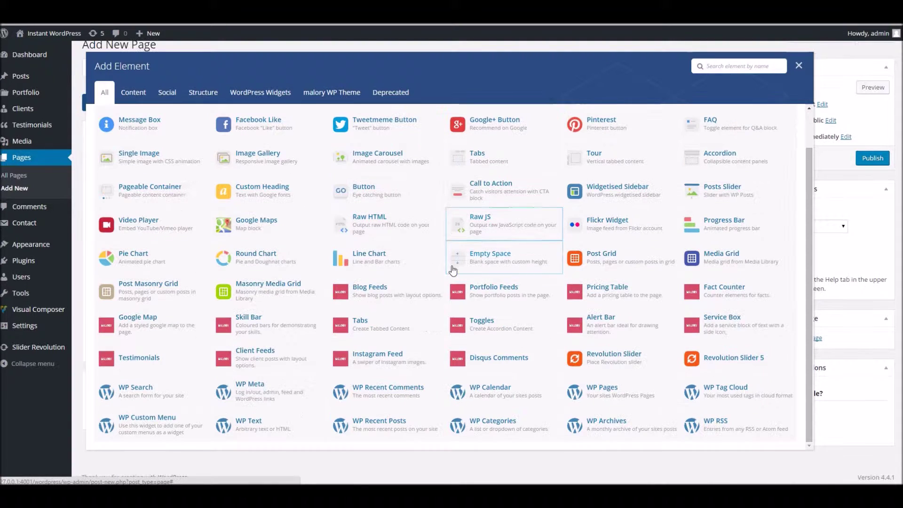
click(283, 426)
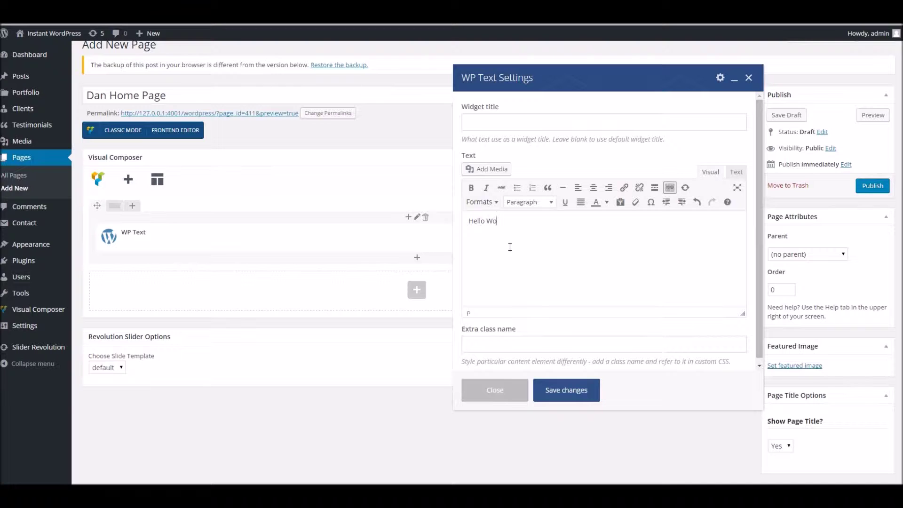
click(549, 397)
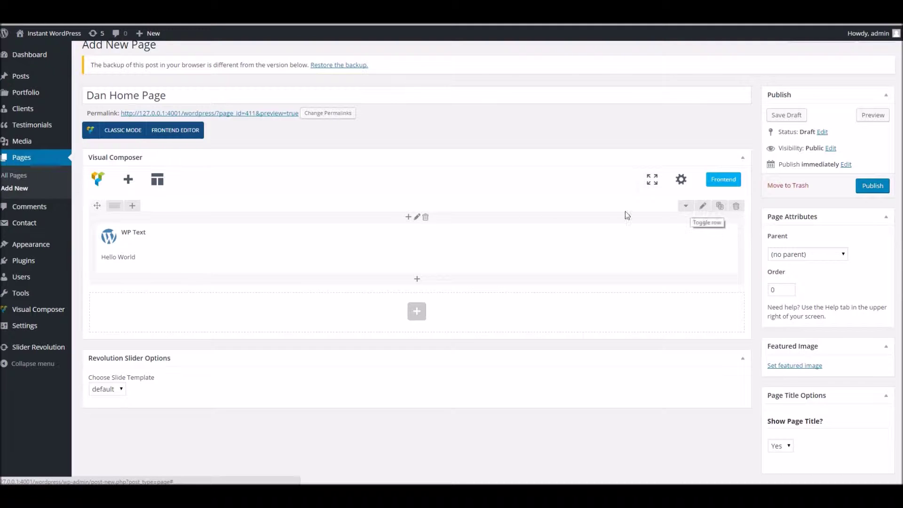
- Enable the full height option in the settings of the row holding the WP Text element
click(702, 207)
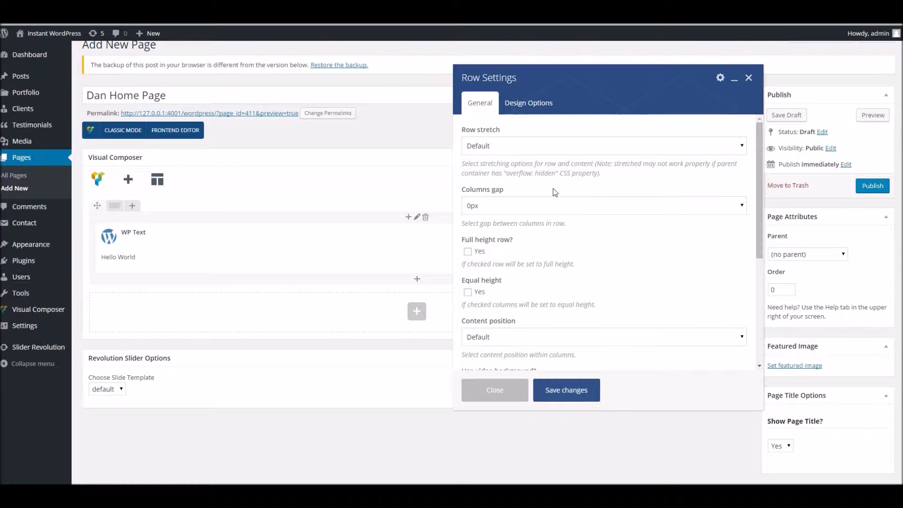
scroll(555, 193, down, 1)
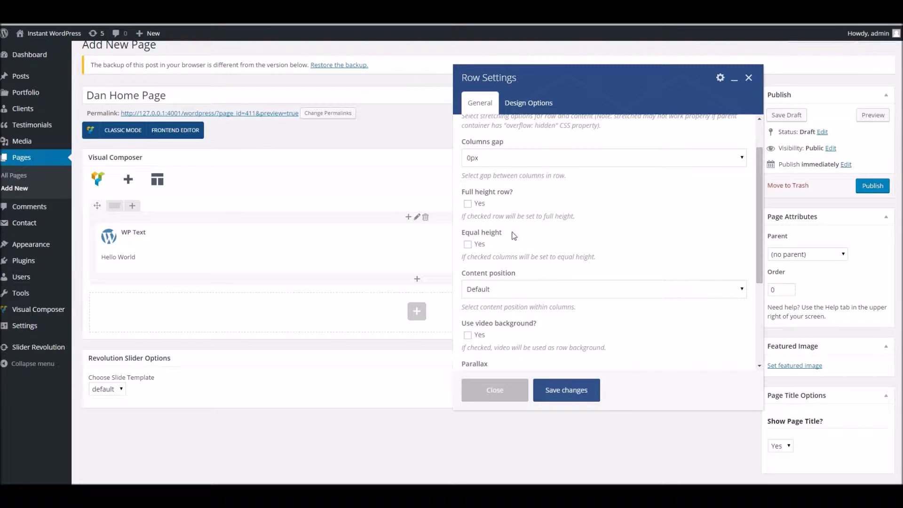
click(467, 205)
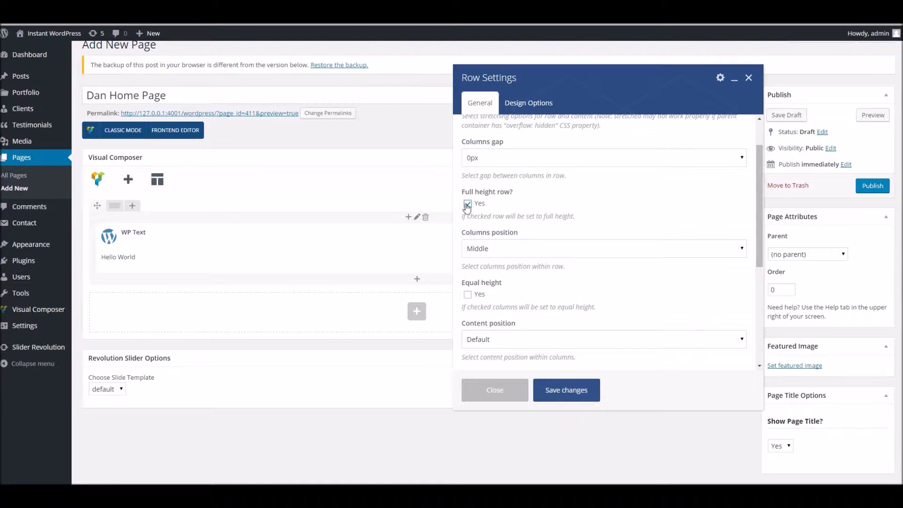
scroll(520, 212, down, 1)
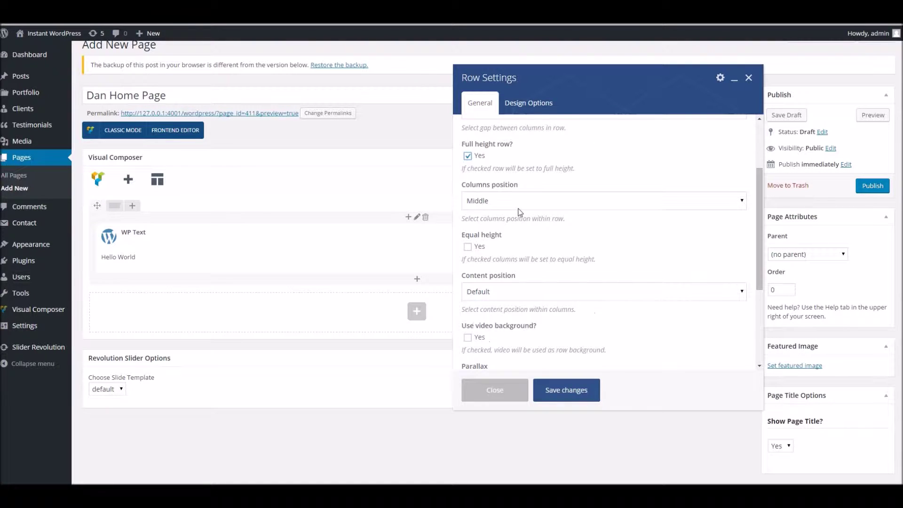
scroll(520, 212, up, 1)
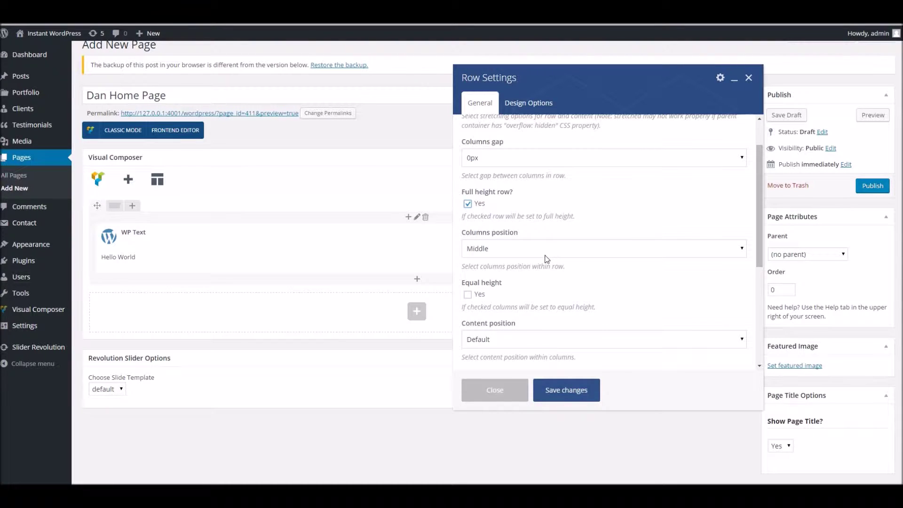
scroll(547, 252, down, 2)
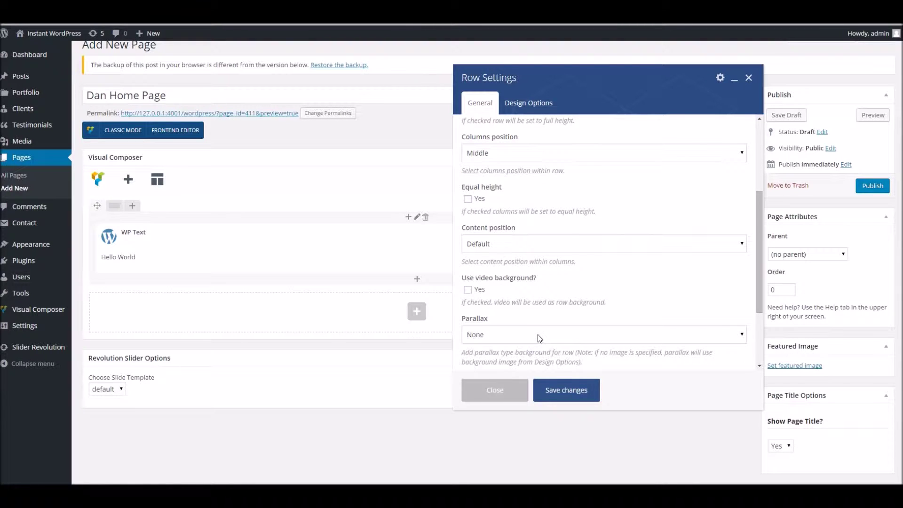
- Give the row the red brick building image b1-1.jpg as background with Cover sizing, and save the row settings
click(529, 102)
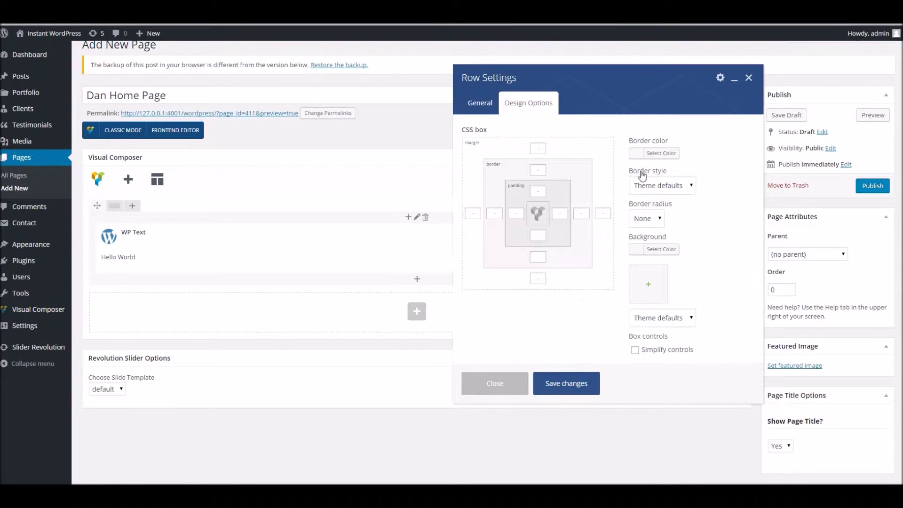
click(653, 284)
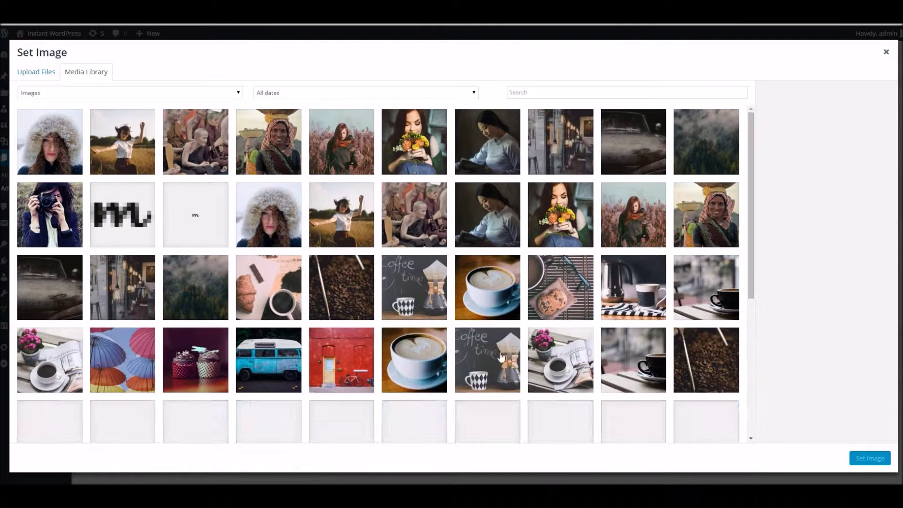
click(339, 338)
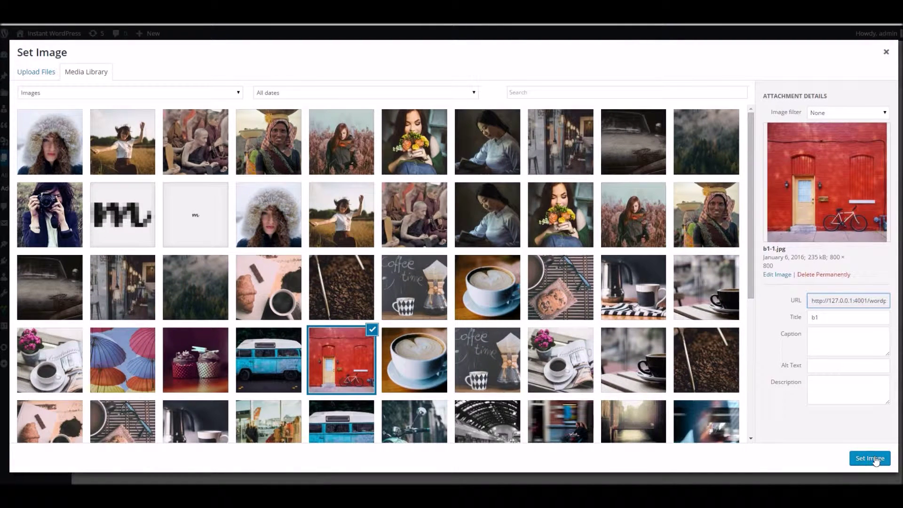
key(Escape)
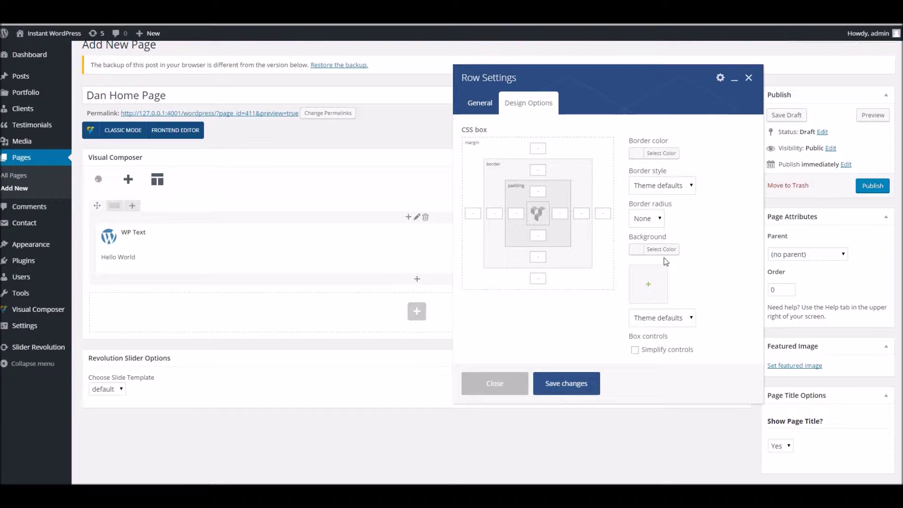
click(659, 320)
click(657, 345)
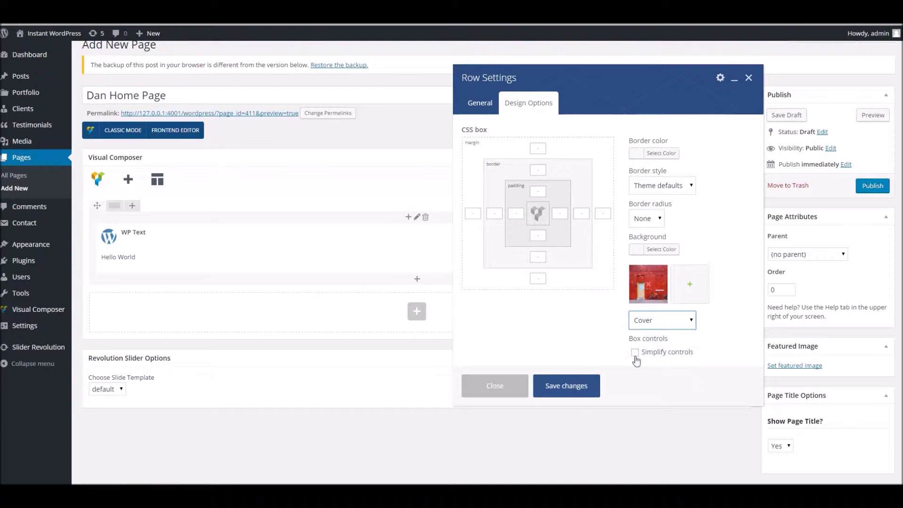
click(590, 389)
- Publish the page and open its permalink in a new tab to examine the layout
click(868, 188)
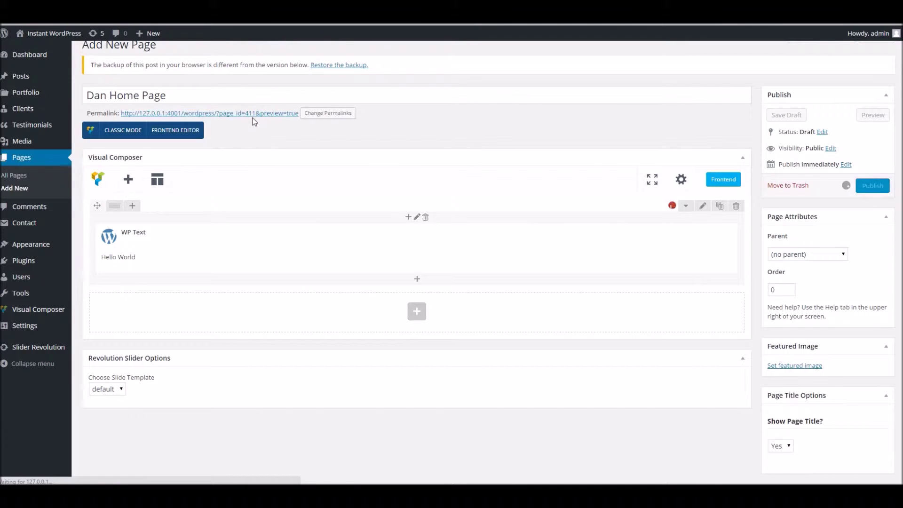
right_click(226, 127)
click(250, 178)
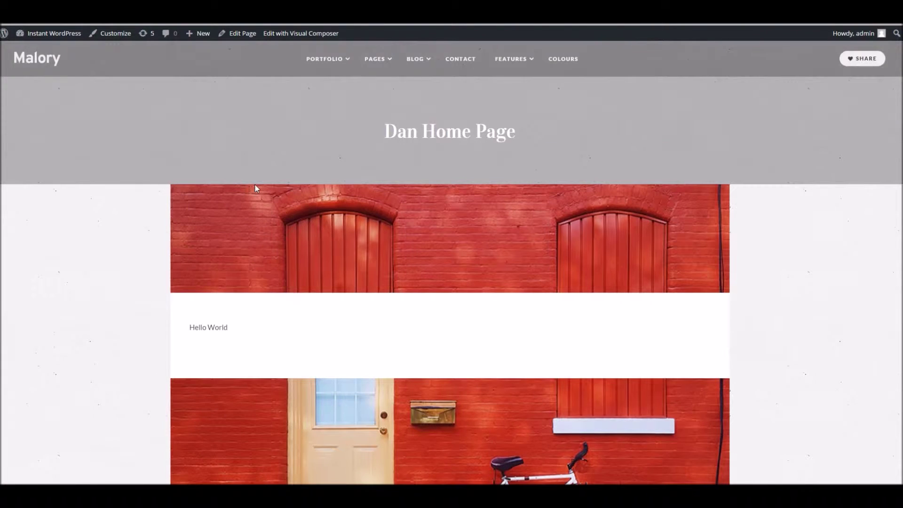
scroll(255, 188, down, 1)
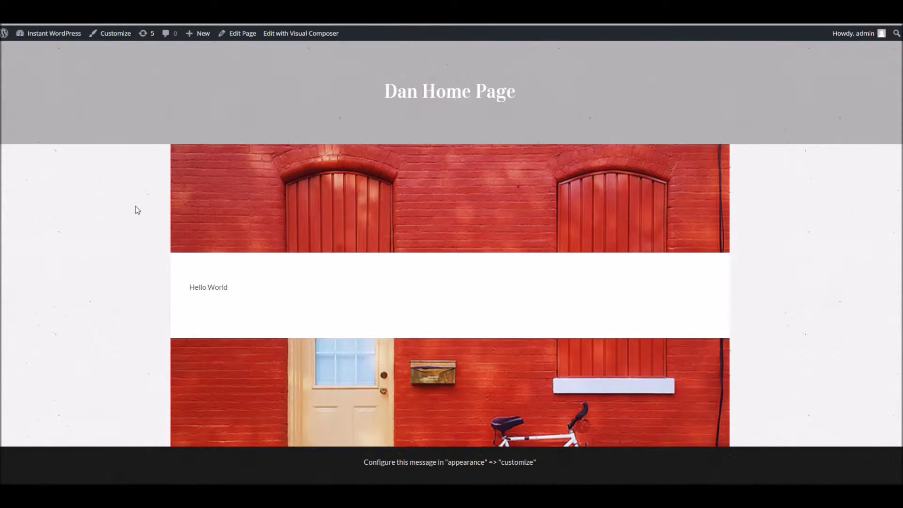
scroll(138, 211, up, 1)
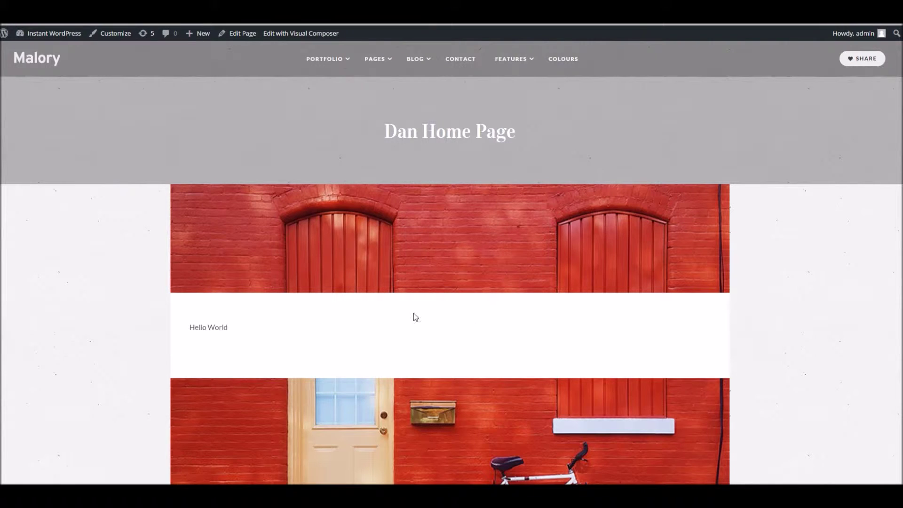
scroll(275, 349, down, 1)
scroll(279, 399, up, 1)
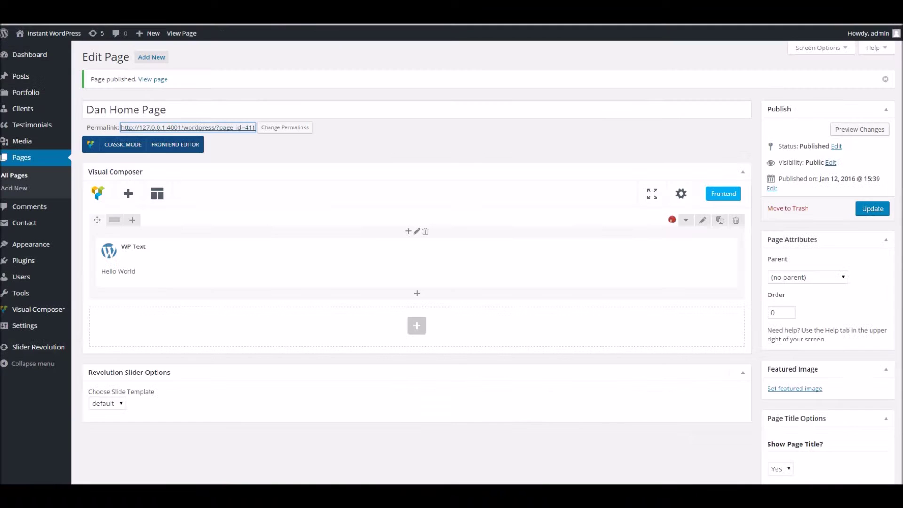
- Set the Show Page Title option to No for the page
scroll(819, 301, down, 1)
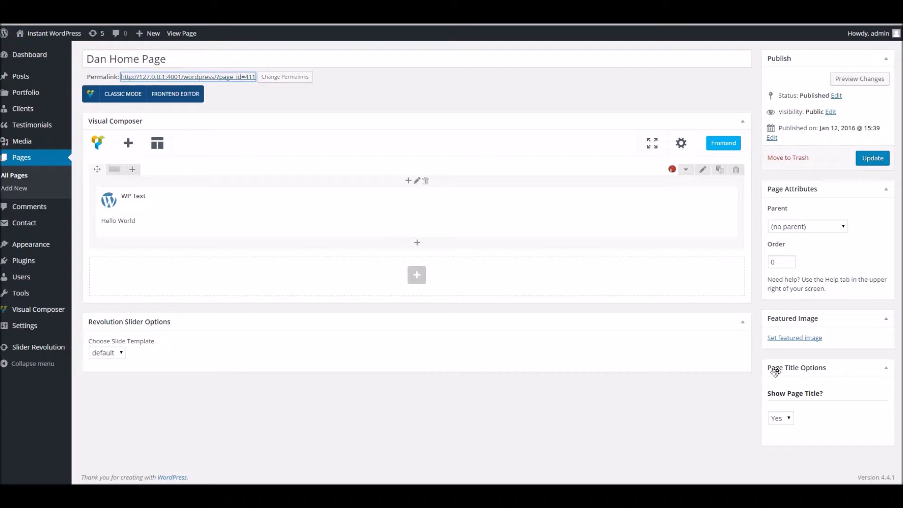
click(782, 419)
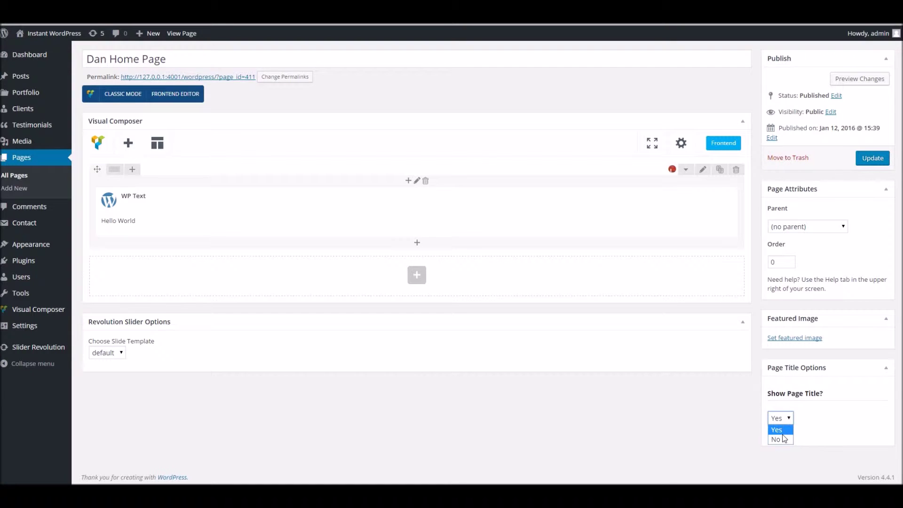
click(782, 439)
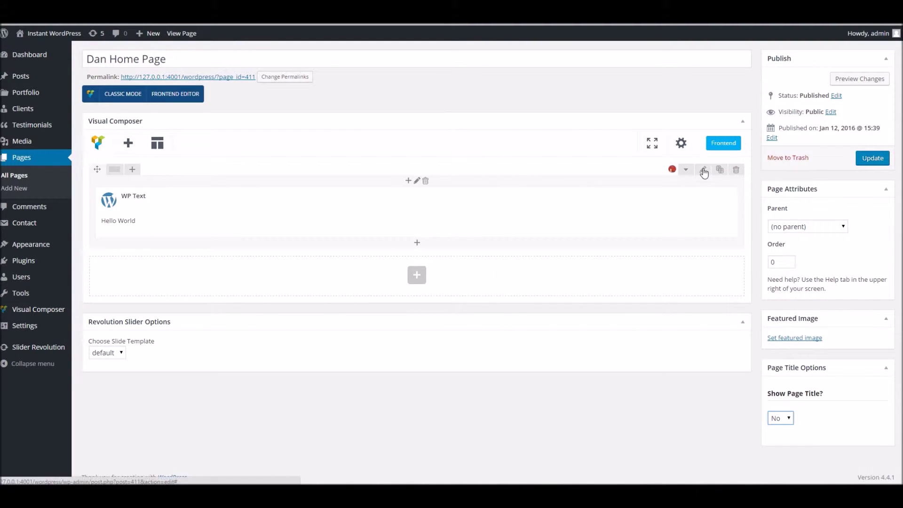
- Set the row stretch of the Hello World row to "Stretch row" and save the row settings
click(697, 173)
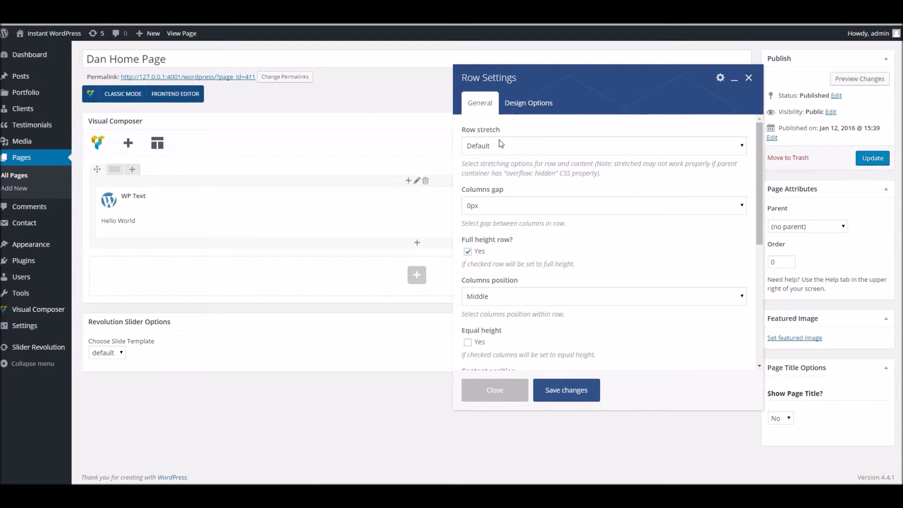
click(503, 146)
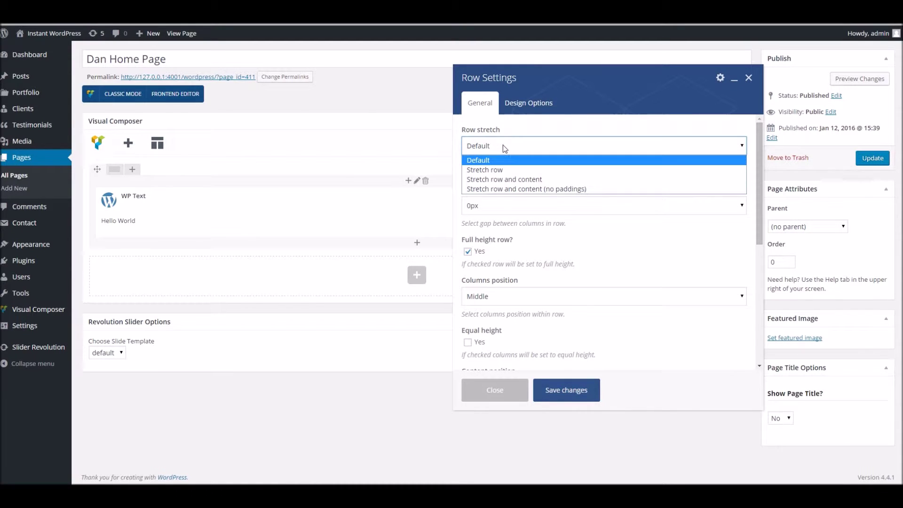
click(525, 170)
click(555, 390)
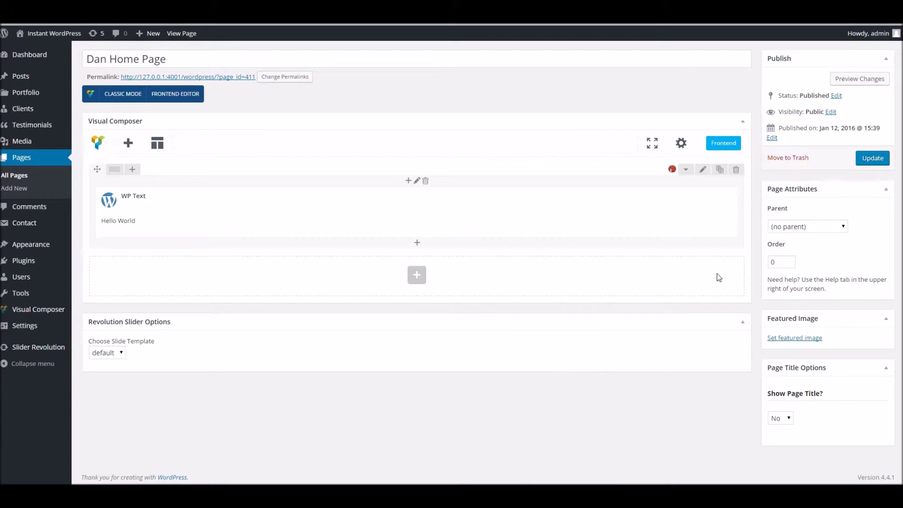
- Update the page and view the live version, checking where the Hello World text sits on the background
click(868, 164)
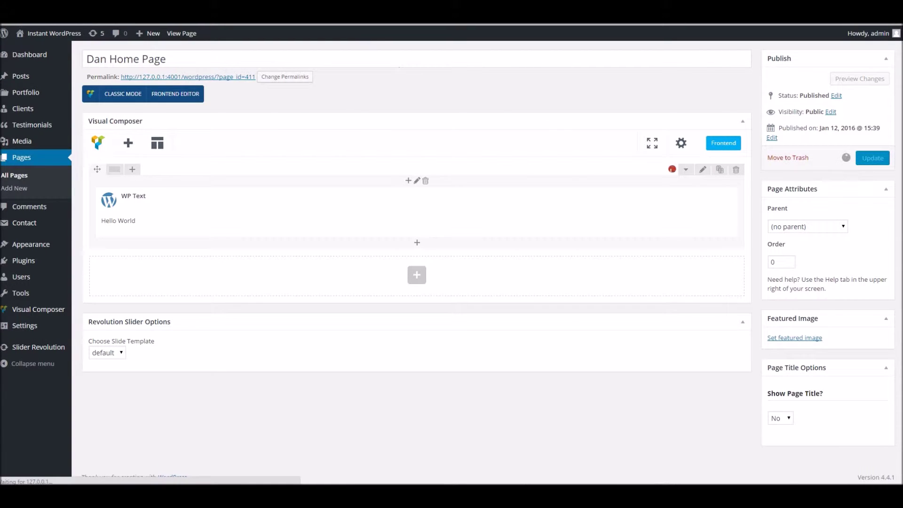
click(234, 1)
right_click(234, 2)
click(256, 9)
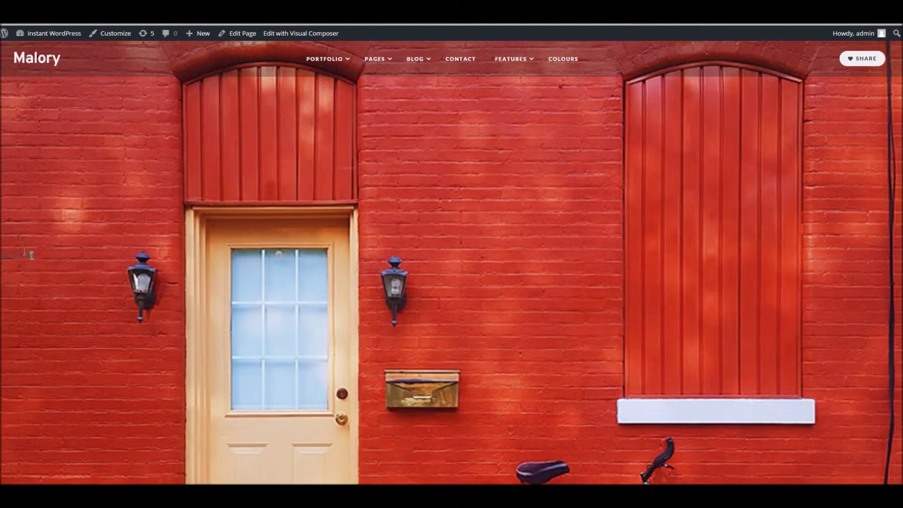
drag(24, 252, 12, 249)
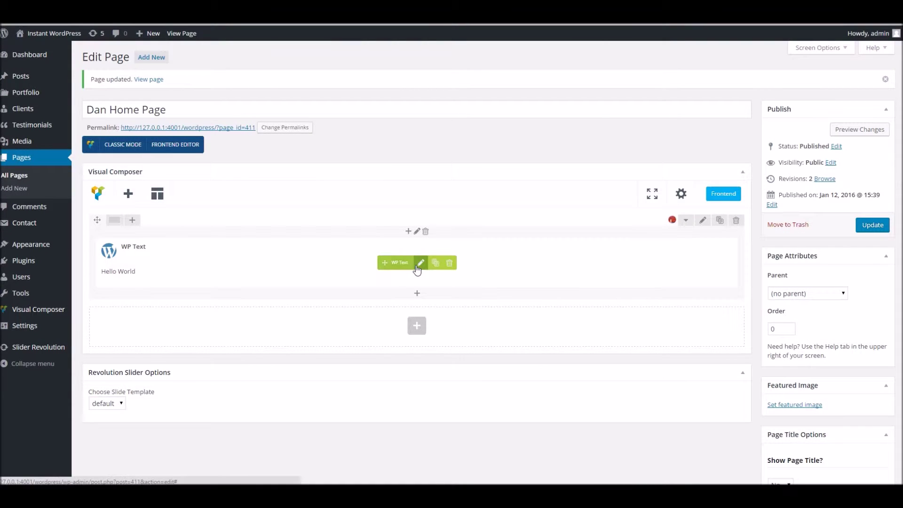
- Center the "Hello World" text in the WP Text element and format it as Heading 1
click(417, 266)
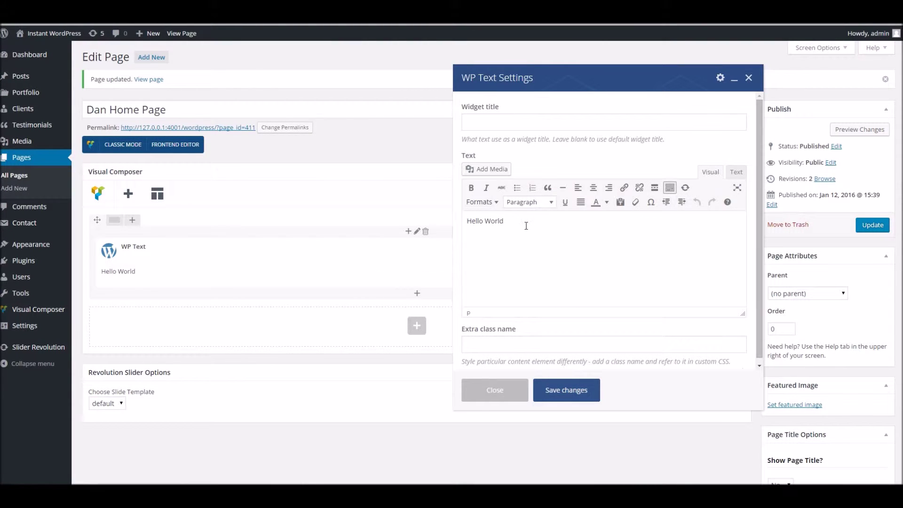
drag(498, 221, 466, 221)
click(593, 188)
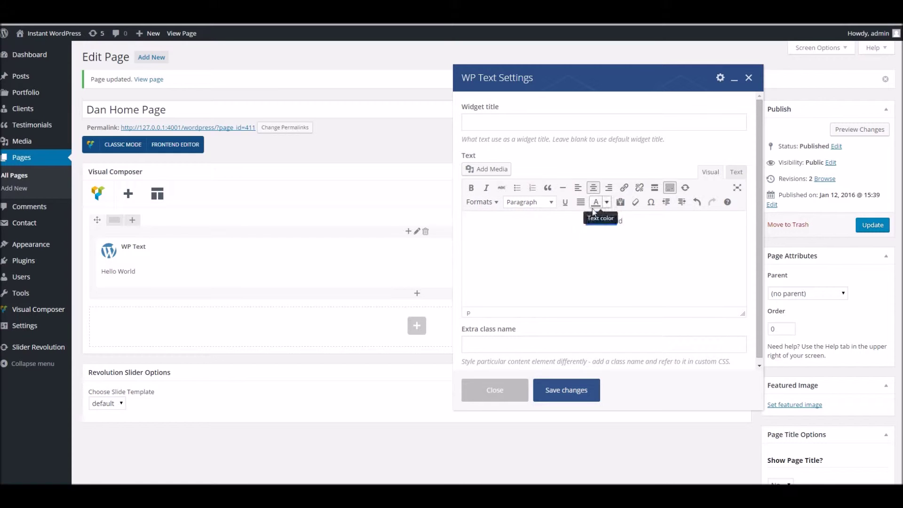
click(641, 221)
drag(641, 221, 586, 222)
click(551, 202)
click(554, 237)
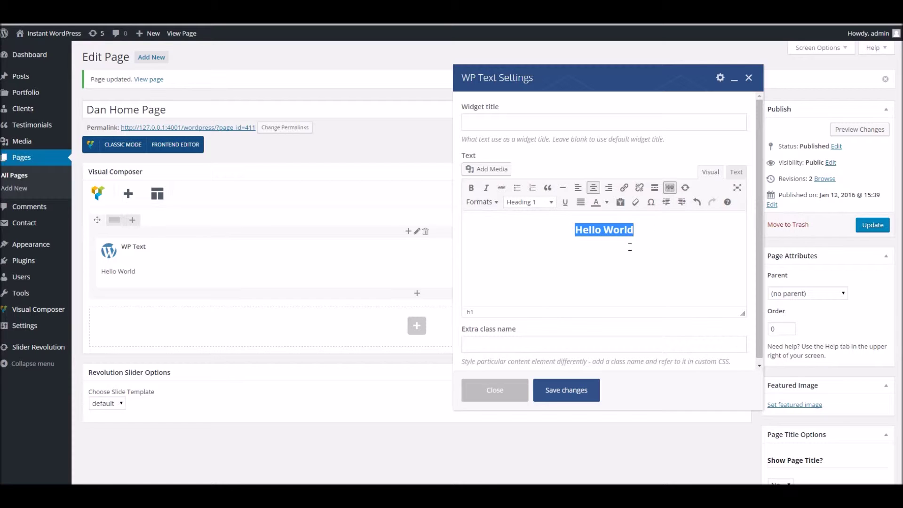
- Colour the "Hello World" heading white in the WP Text element and save the element's changes
click(607, 203)
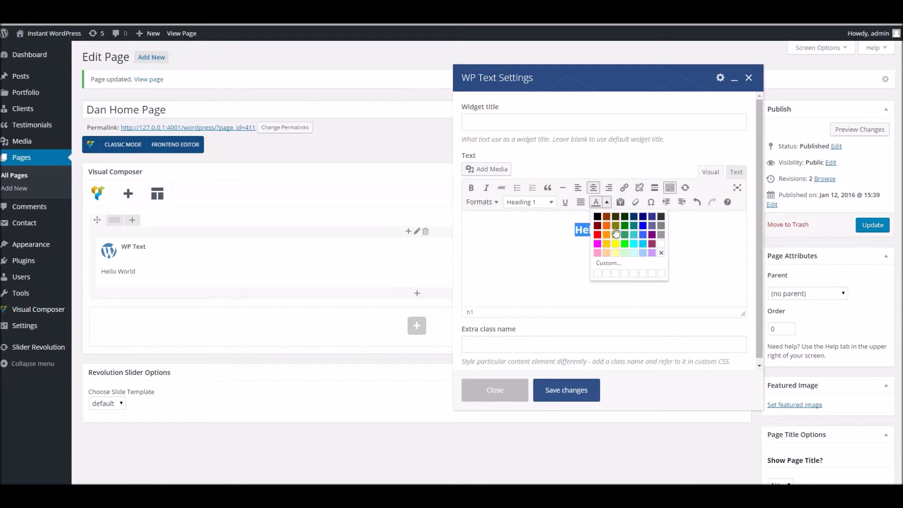
click(660, 244)
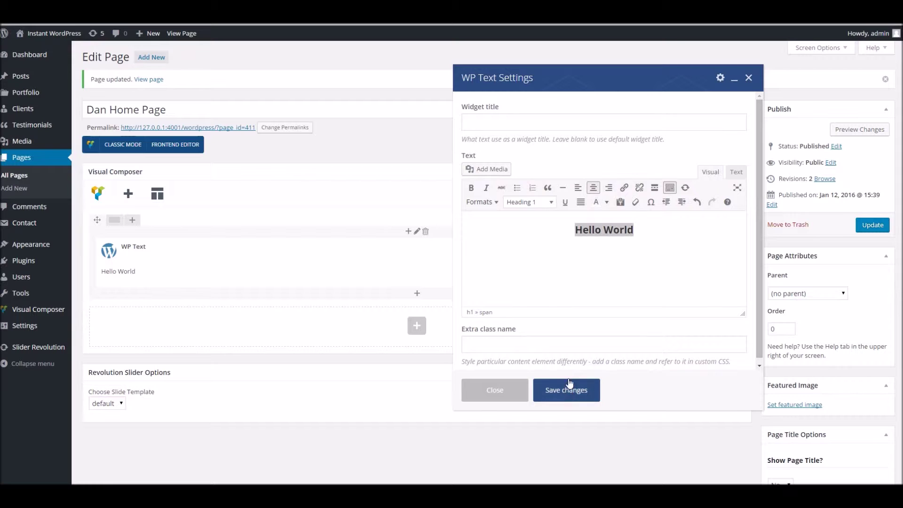
click(568, 389)
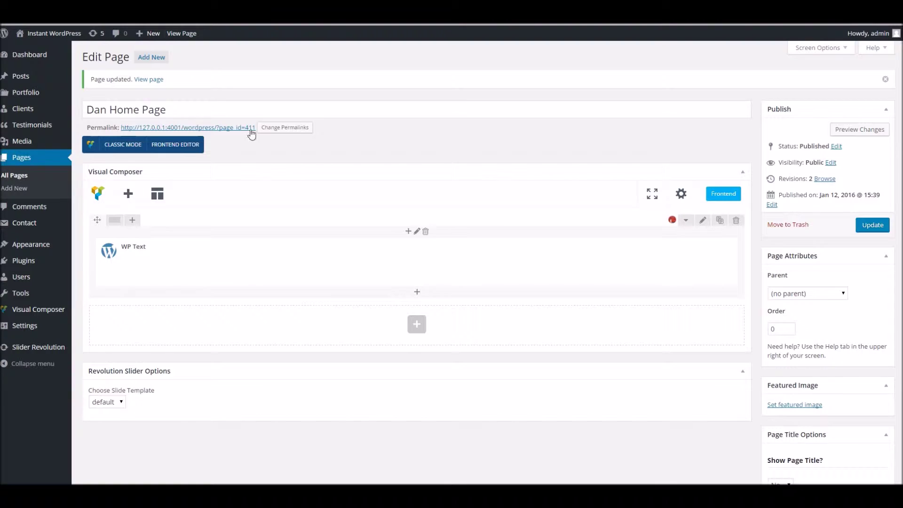
- Add a new row below the Hello World row and split it into four equal columns
scroll(371, 218, down, 3)
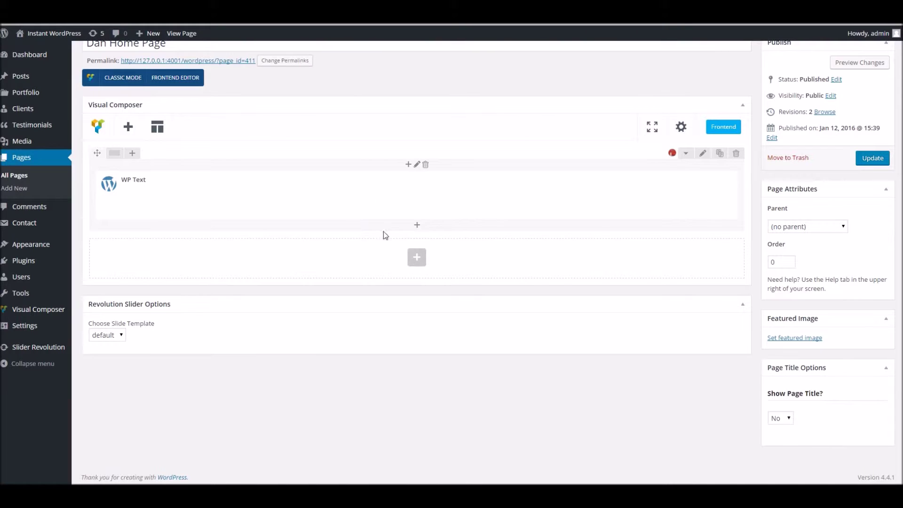
click(417, 258)
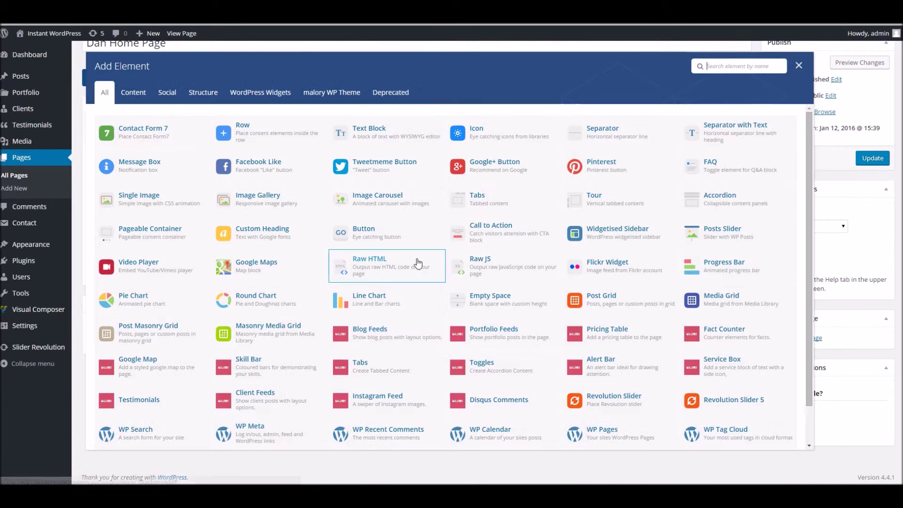
click(284, 136)
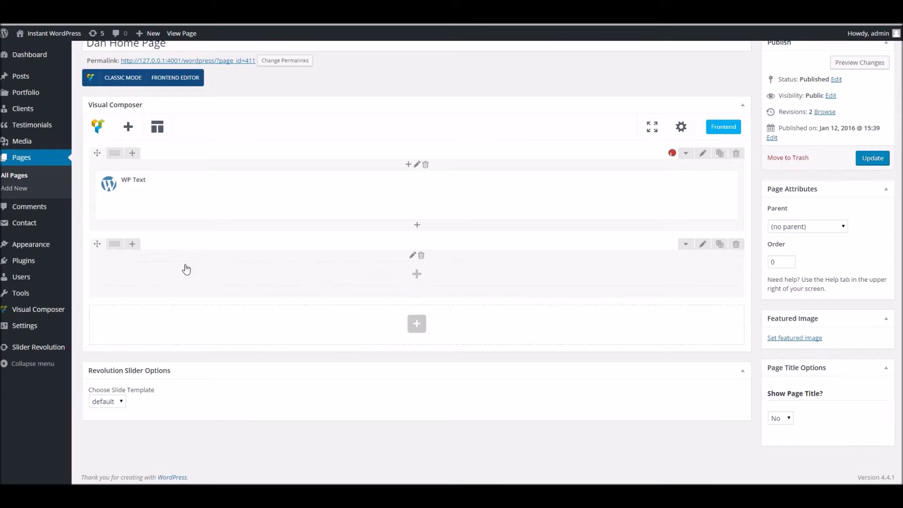
mouse_move(114, 244)
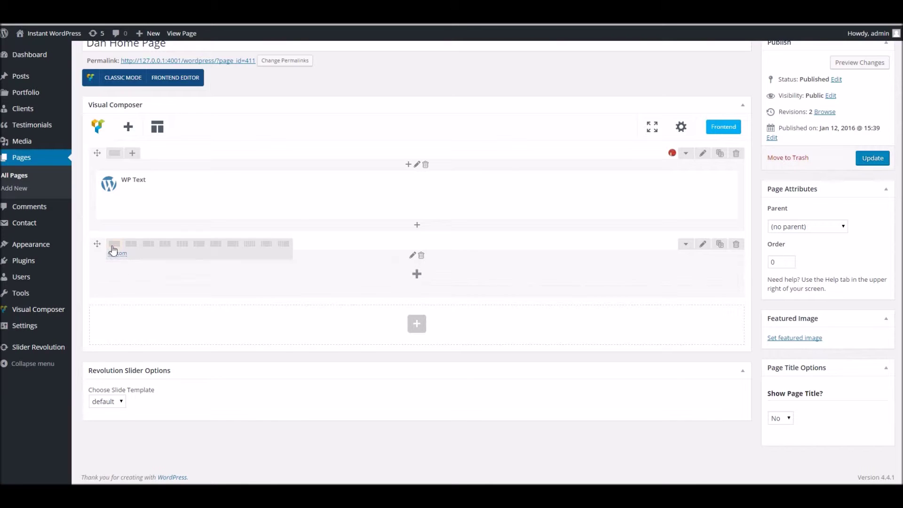
click(183, 248)
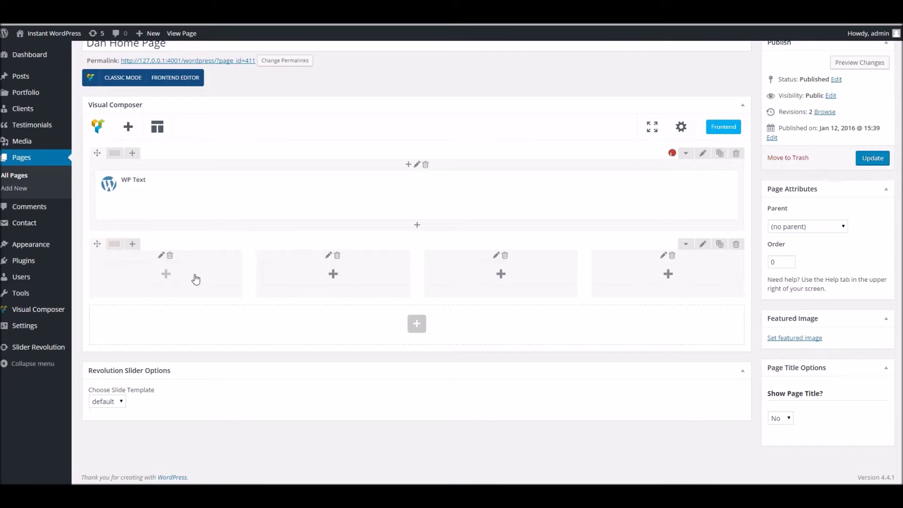
- Add a Service Box with a dollar receipt icon to the new row's first column, containing "Holisticly exploit cost effective e-services…" filler text through "corporate metrics."
click(167, 274)
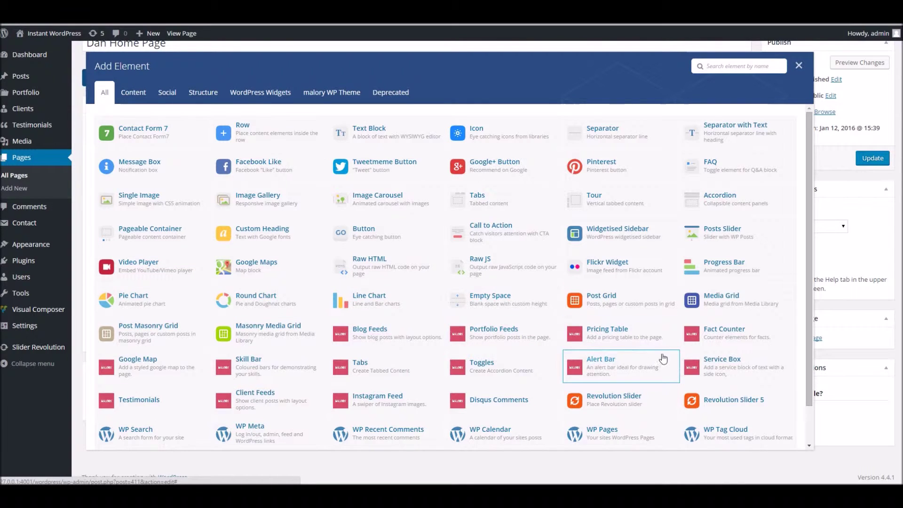
click(733, 370)
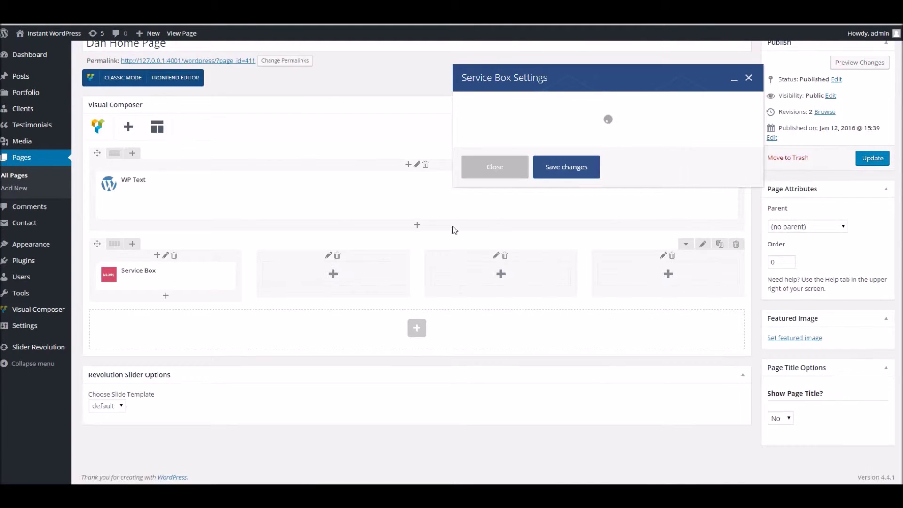
scroll(688, 128, up, 1)
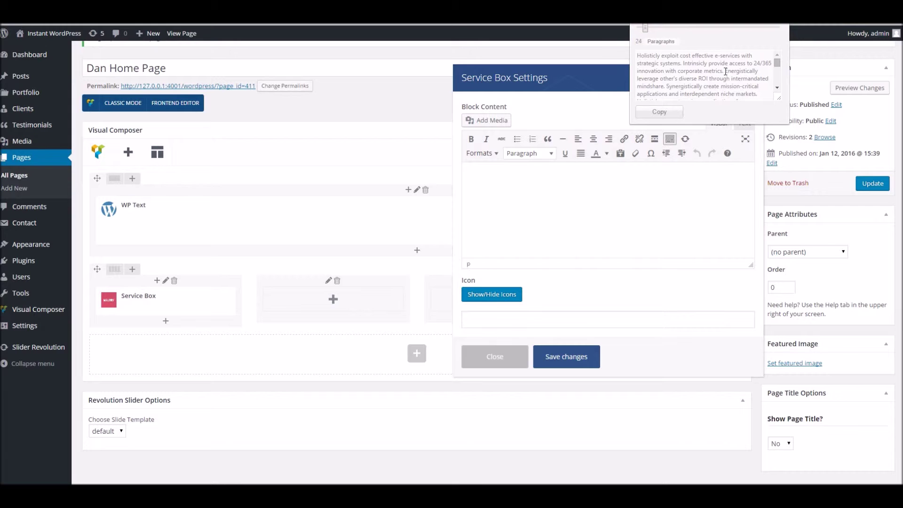
drag(724, 71, 637, 55)
key(ctrl+c)
click(607, 193)
key(ctrl+v)
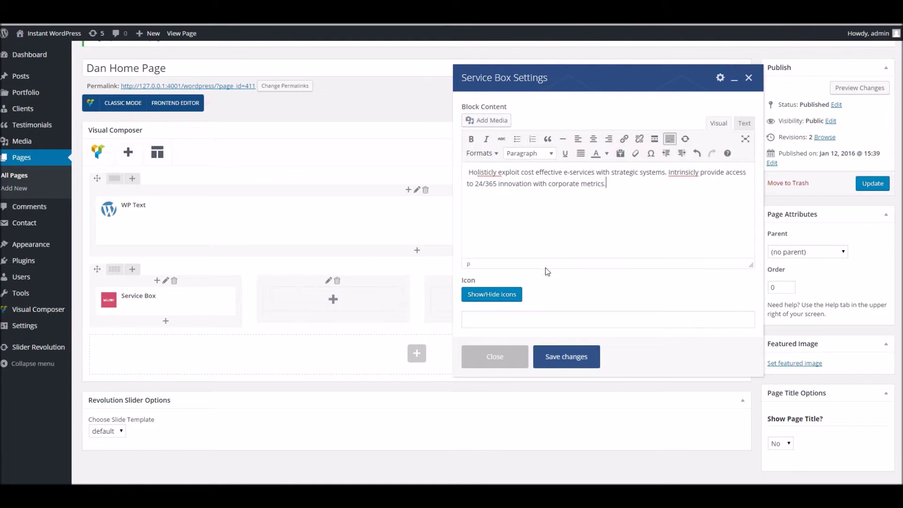
click(493, 296)
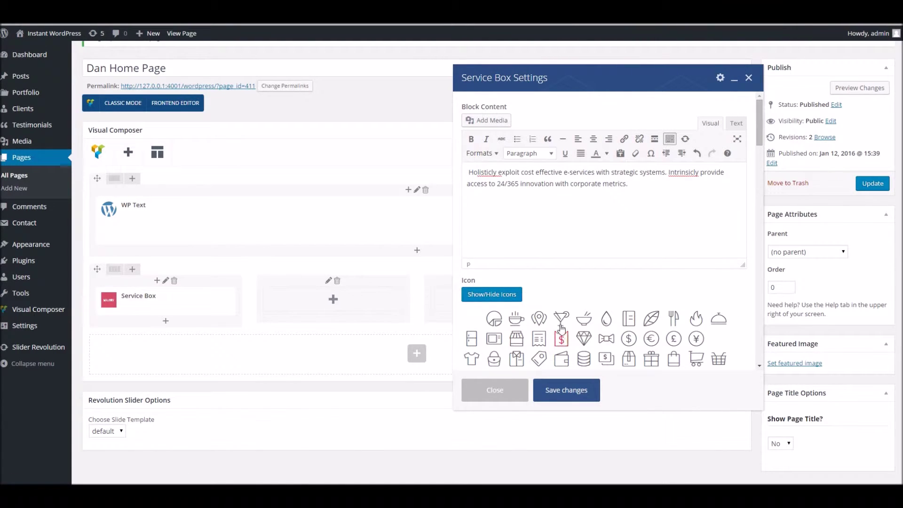
click(564, 395)
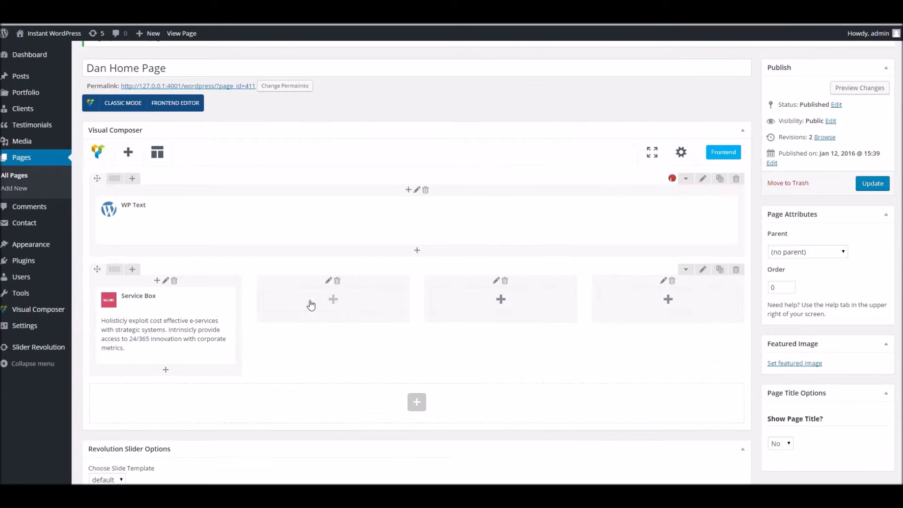
- Duplicate the Service Box three times and place one copy in each of the row's remaining columns
click(185, 330)
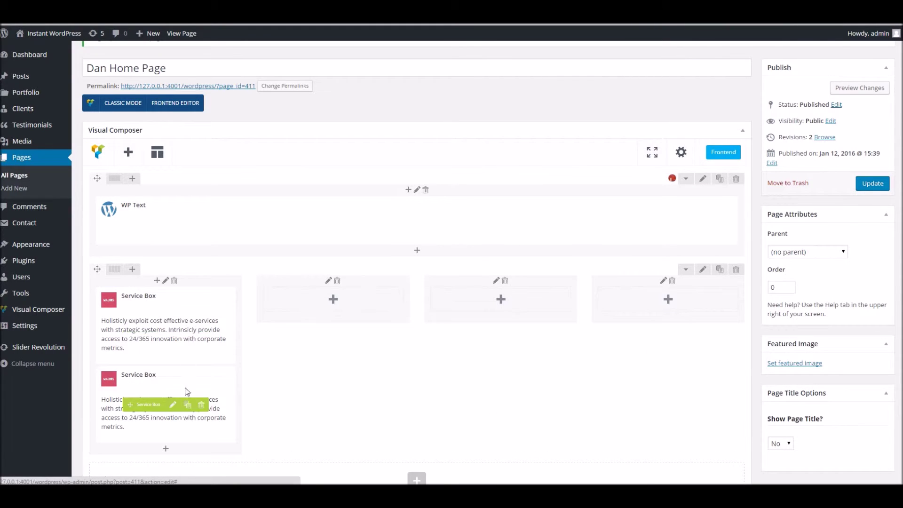
drag(190, 389, 311, 303)
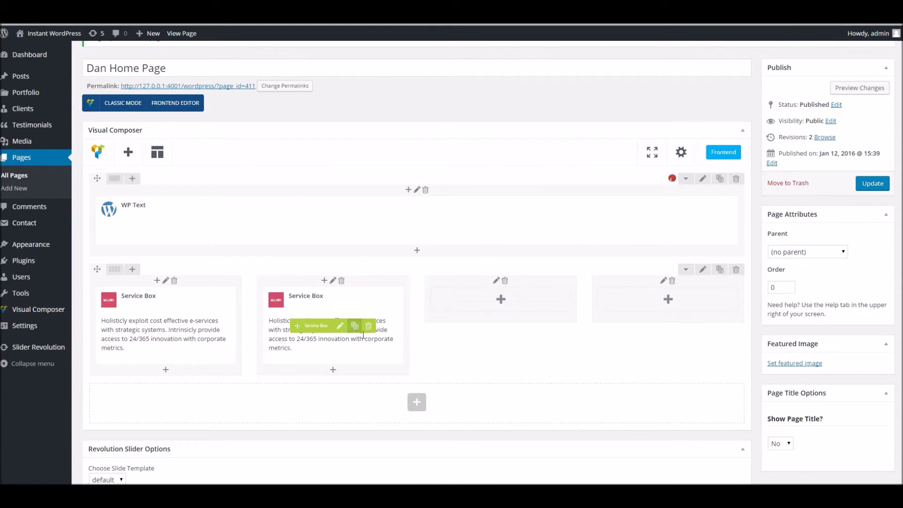
click(354, 326)
drag(310, 405, 485, 303)
click(522, 325)
drag(463, 392, 666, 304)
- Update the page and examine the row of four service boxes below the background image on the live version
click(887, 184)
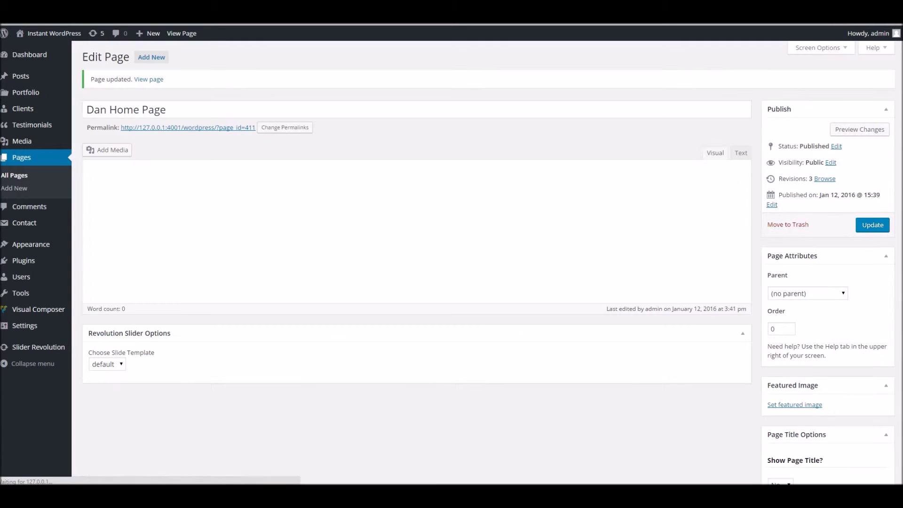
click(215, 2)
right_click(214, 2)
click(236, 10)
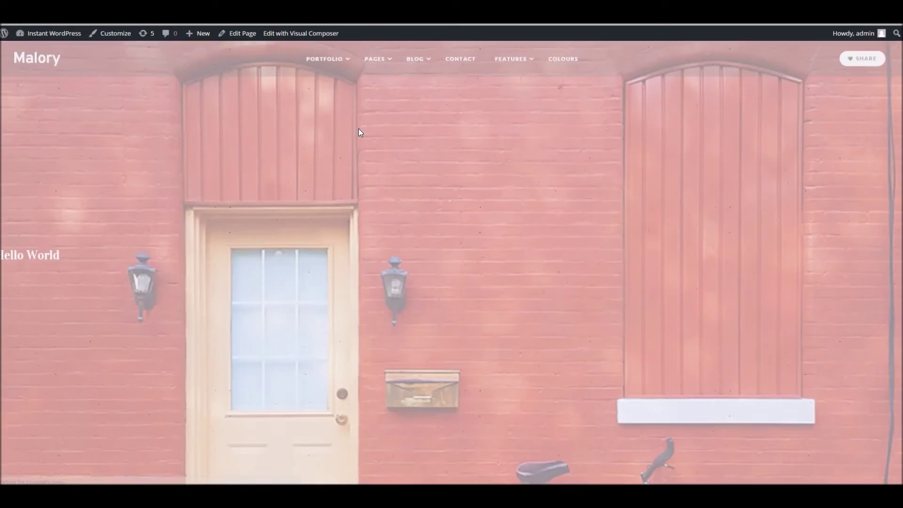
scroll(358, 132, down, 4)
drag(219, 341, 484, 375)
click(244, 365)
drag(194, 334, 299, 356)
click(163, 328)
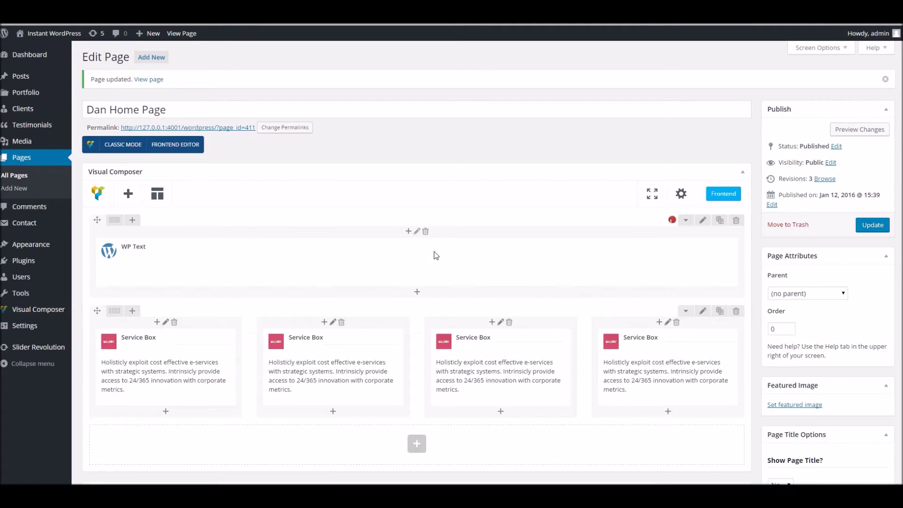
- Add a Blog Feeds element below the service box row, showing 8 posts with the Classic Blog display type
scroll(433, 254, down, 2)
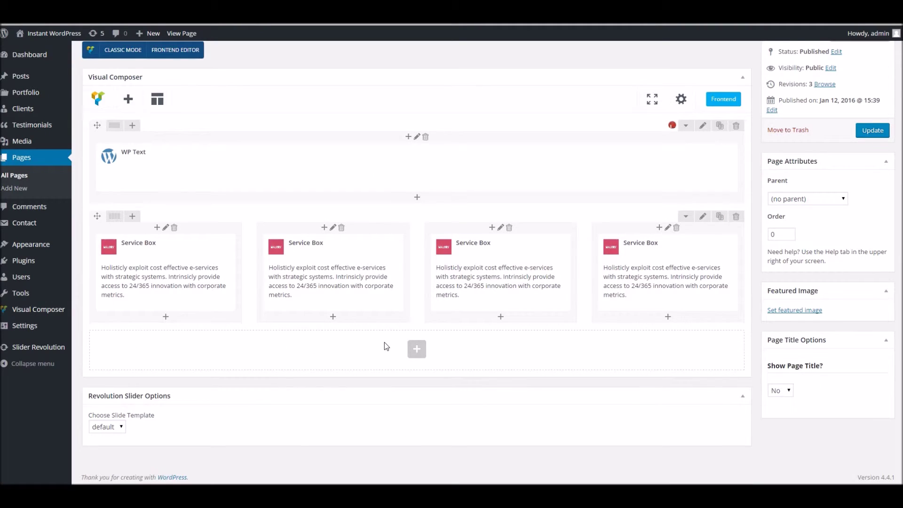
click(420, 352)
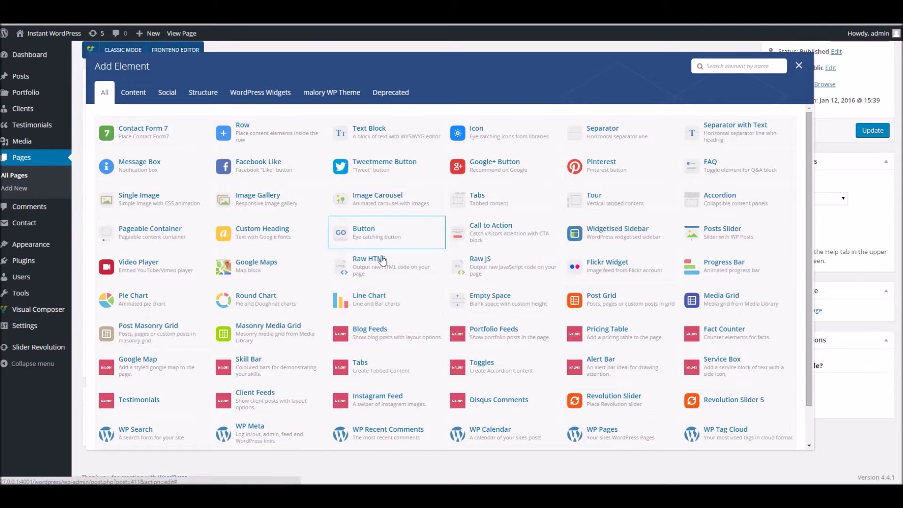
scroll(369, 261, down, 1)
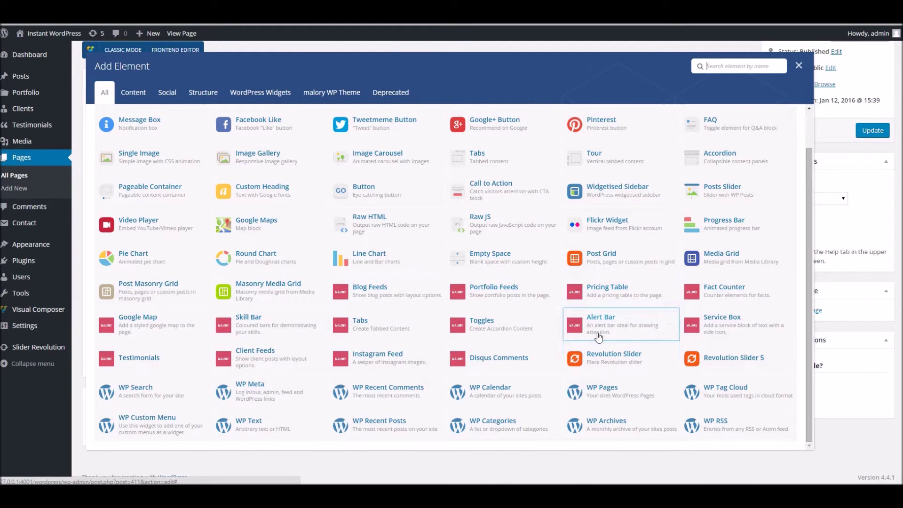
click(390, 298)
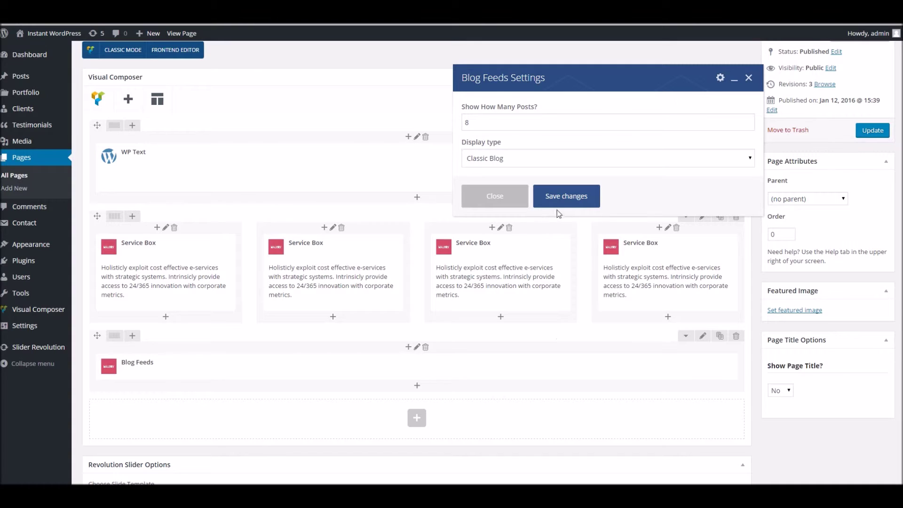
click(563, 201)
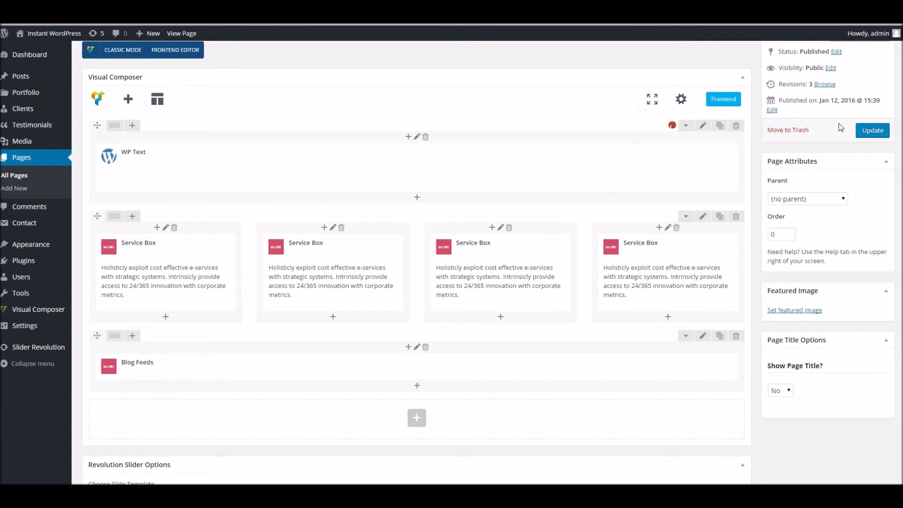
- Update the page and review the blog feed and its sidebar beneath the service boxes on the live version
click(877, 134)
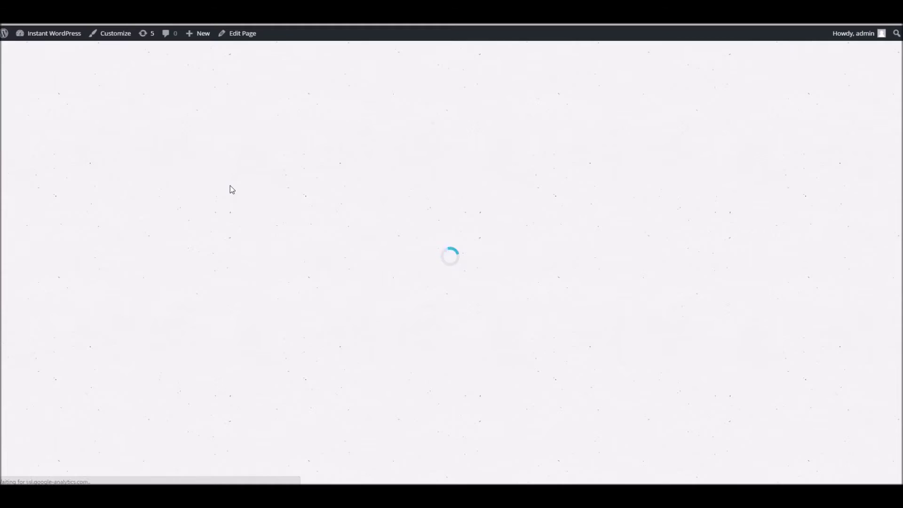
scroll(230, 188, down, 6)
scroll(230, 190, down, 2)
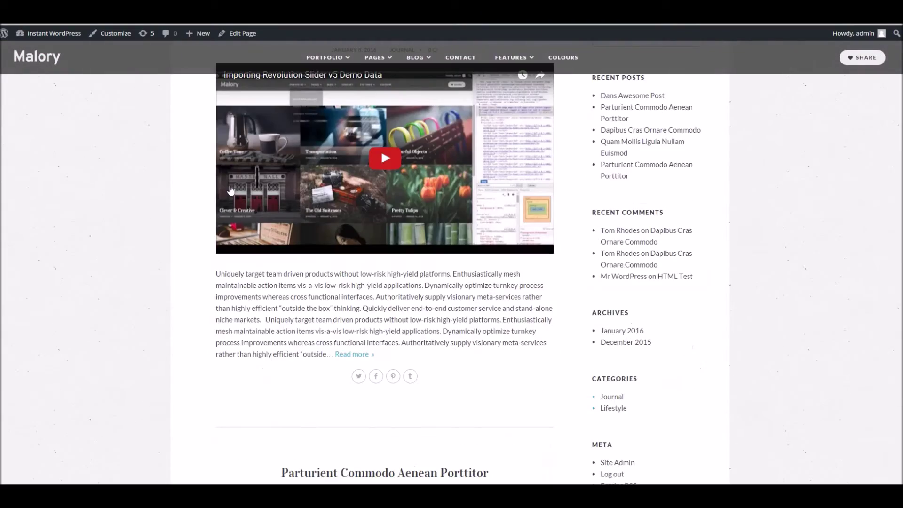
scroll(230, 190, up, 12)
scroll(226, 156, down, 8)
scroll(216, 188, up, 3)
scroll(235, 198, down, 4)
scroll(228, 148, up, 2)
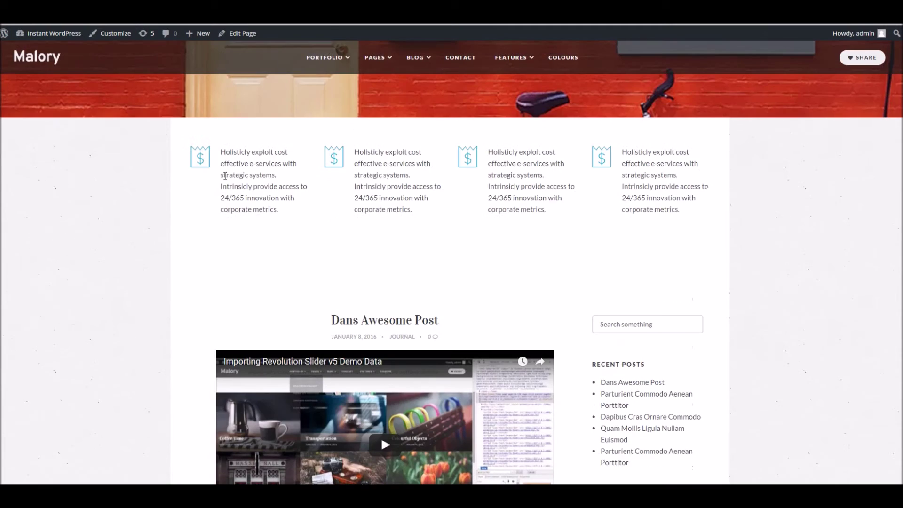
scroll(258, 196, down, 15)
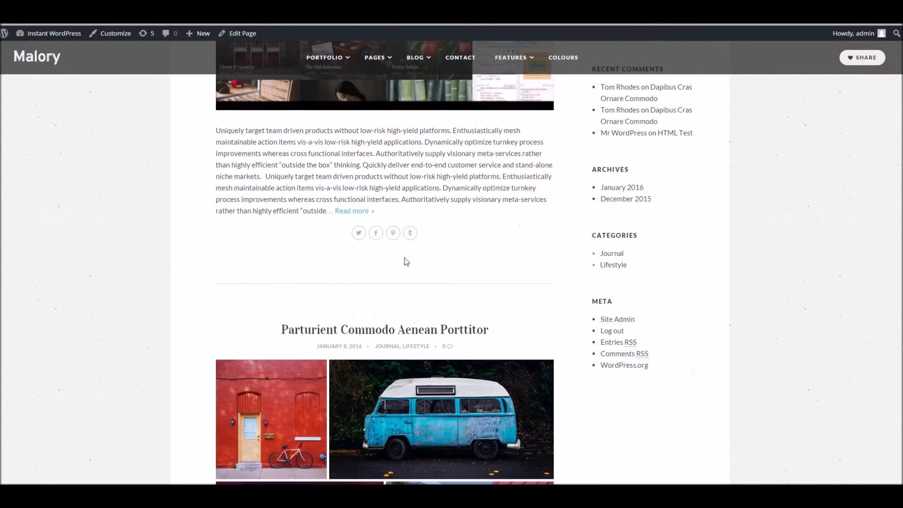
scroll(507, 275, down, 15)
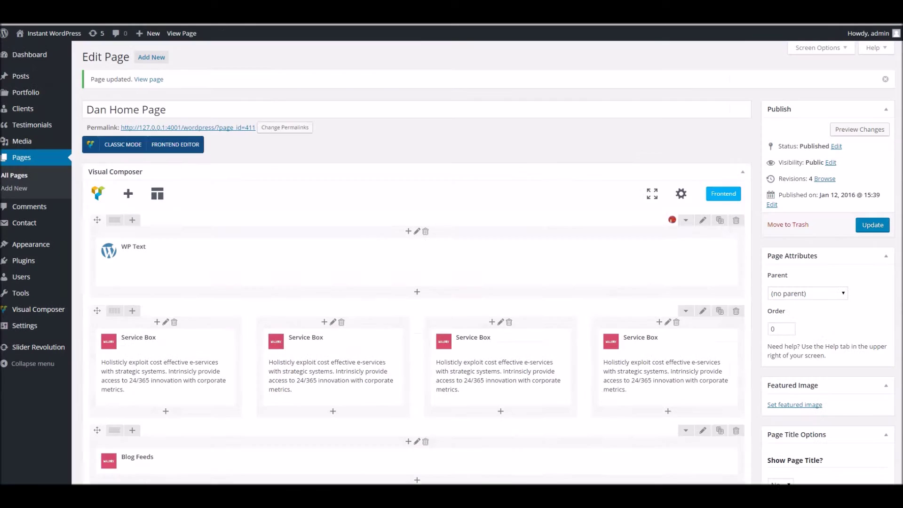
- Change the Blog Feeds element's display type to Tiles Blog, save its settings and update the page
scroll(323, 250, down, 4)
mouse_move(333, 208)
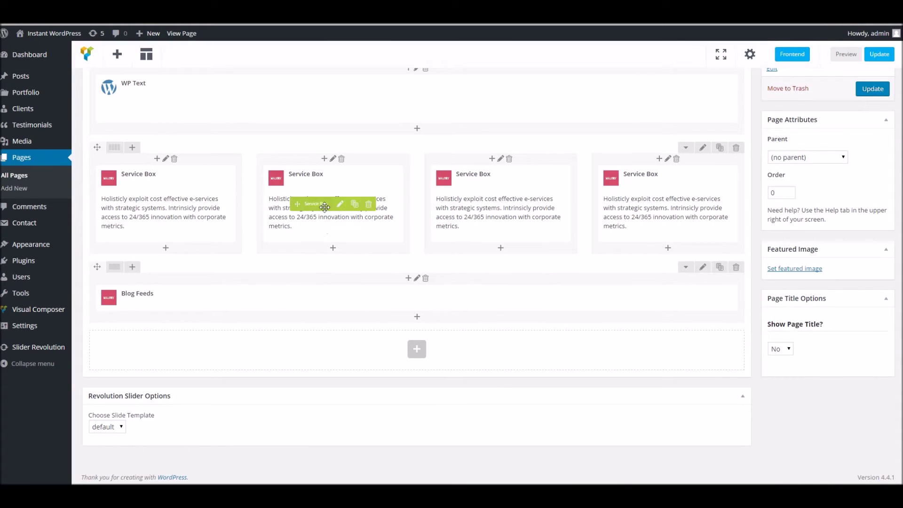
mouse_move(272, 294)
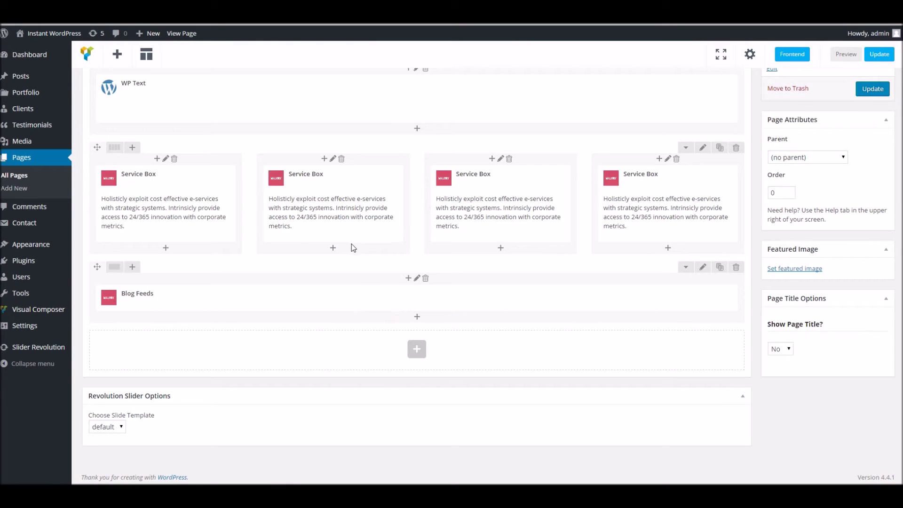
mouse_move(426, 305)
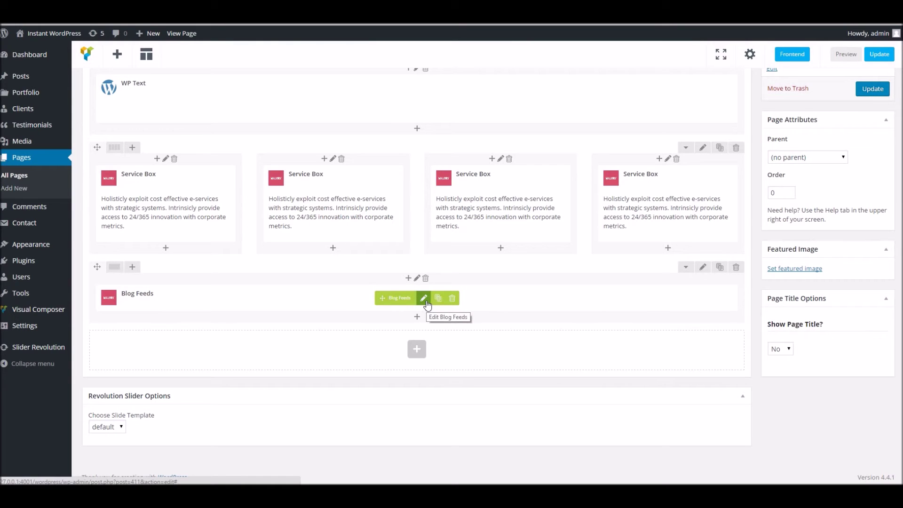
click(424, 299)
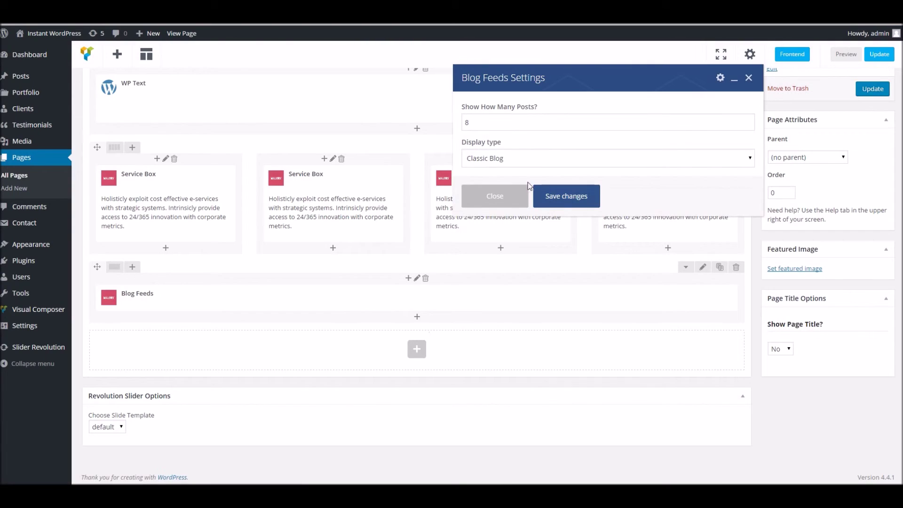
double_click(477, 123)
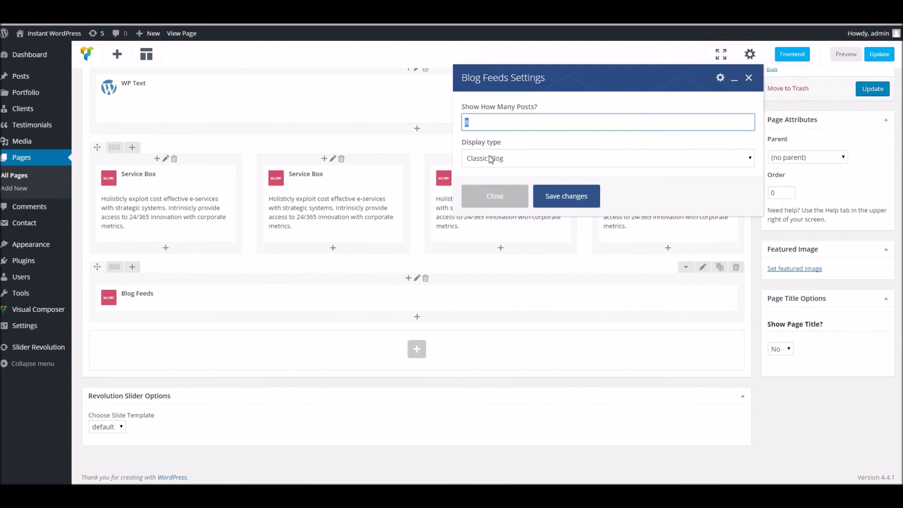
click(495, 160)
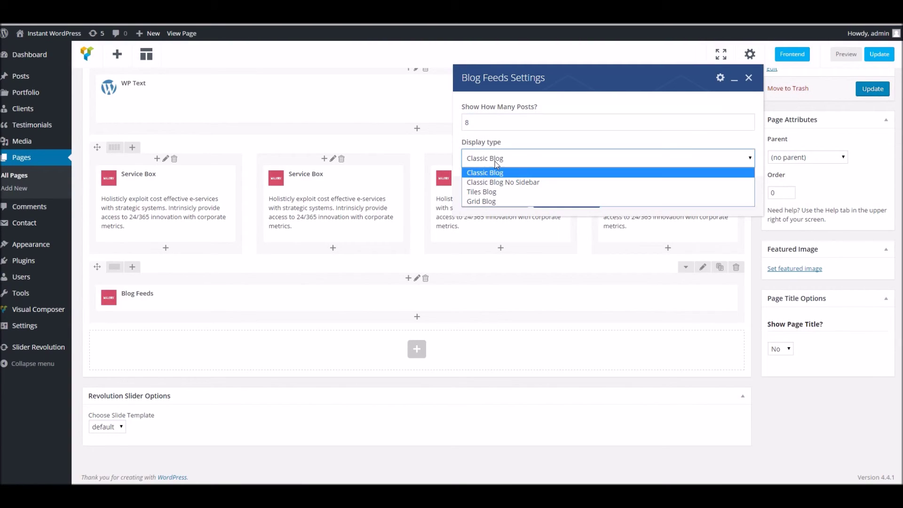
click(498, 191)
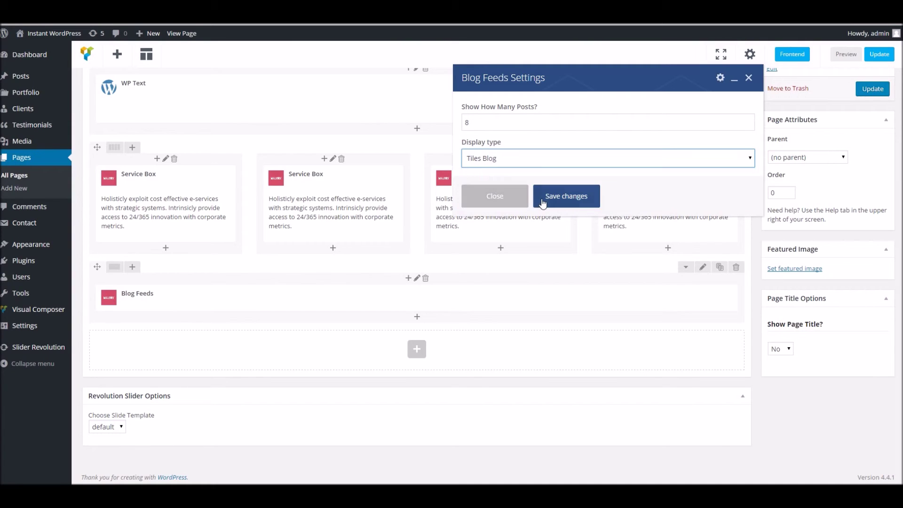
click(546, 198)
click(879, 54)
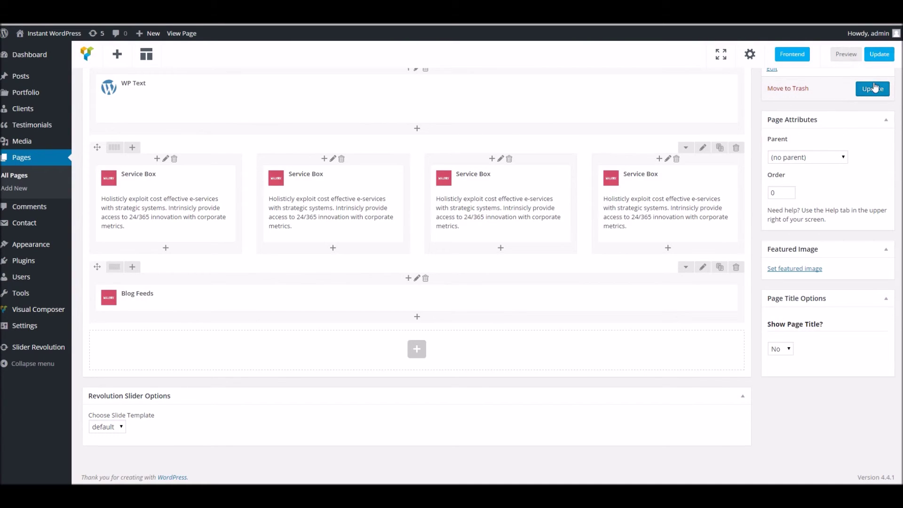
- Reload the live page and examine the full layout, from the background image and service boxes to the tiled blog feed
click(210, 2)
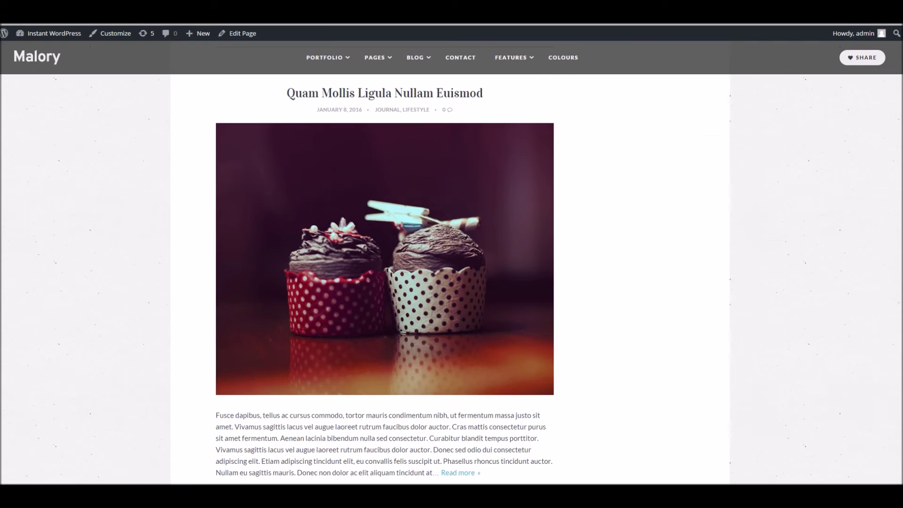
right_click(210, 2)
click(222, 9)
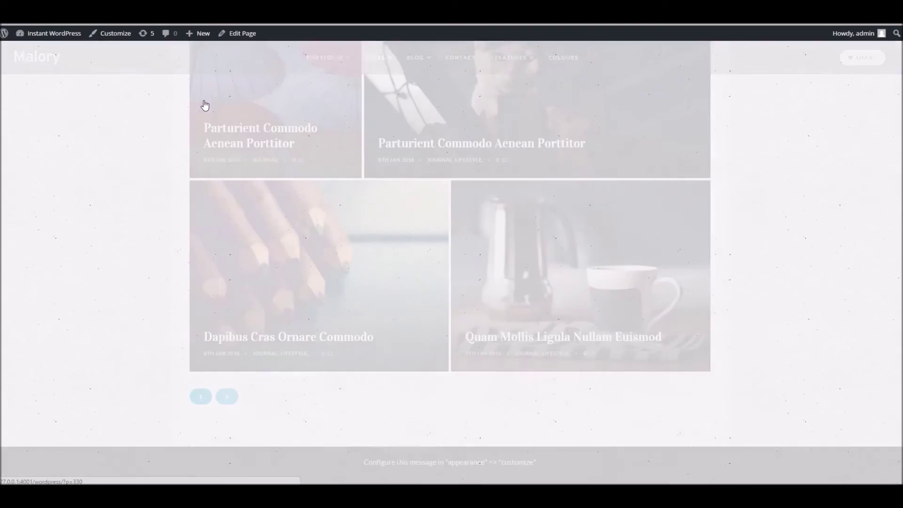
scroll(187, 176, up, 10)
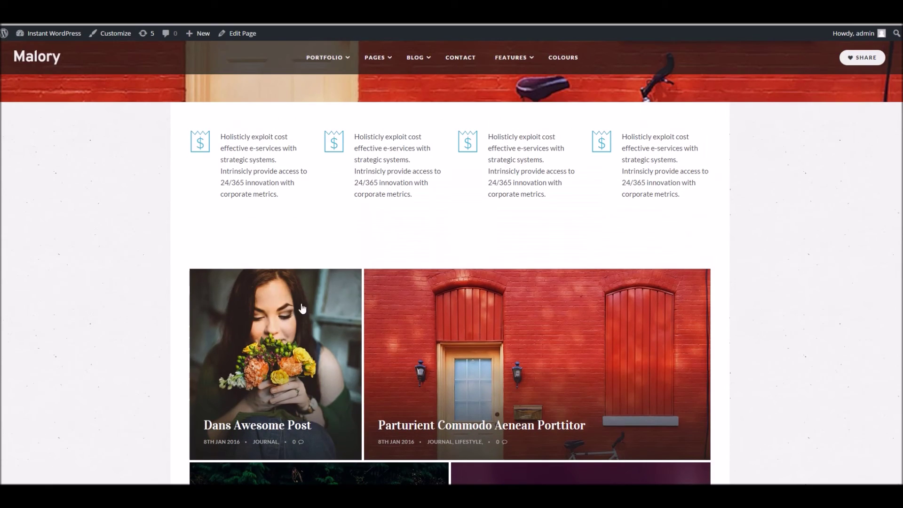
scroll(282, 226, up, 2)
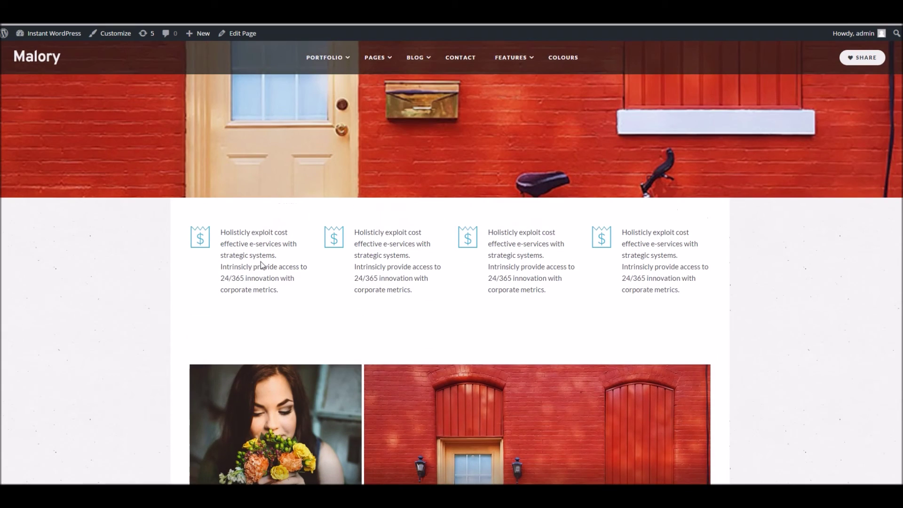
scroll(581, 258, up, 4)
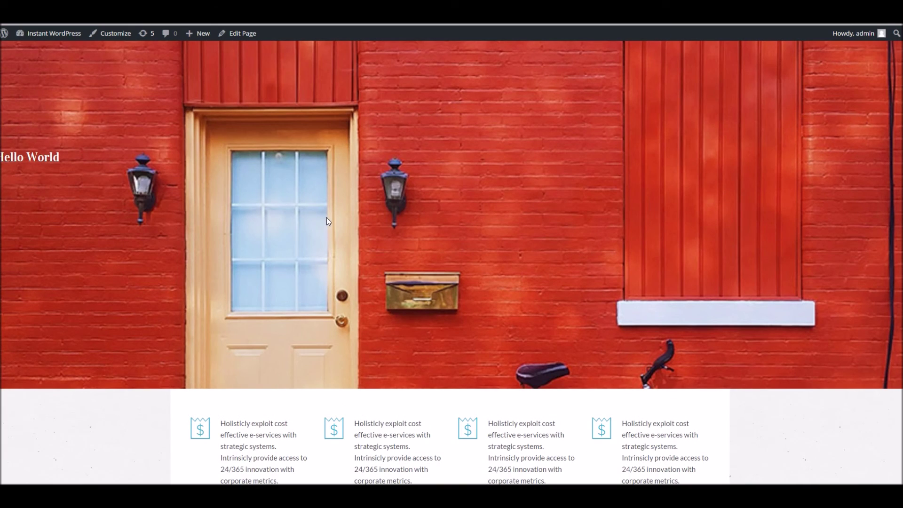
scroll(328, 229, down, 13)
scroll(308, 239, up, 1)
scroll(308, 239, up, 12)
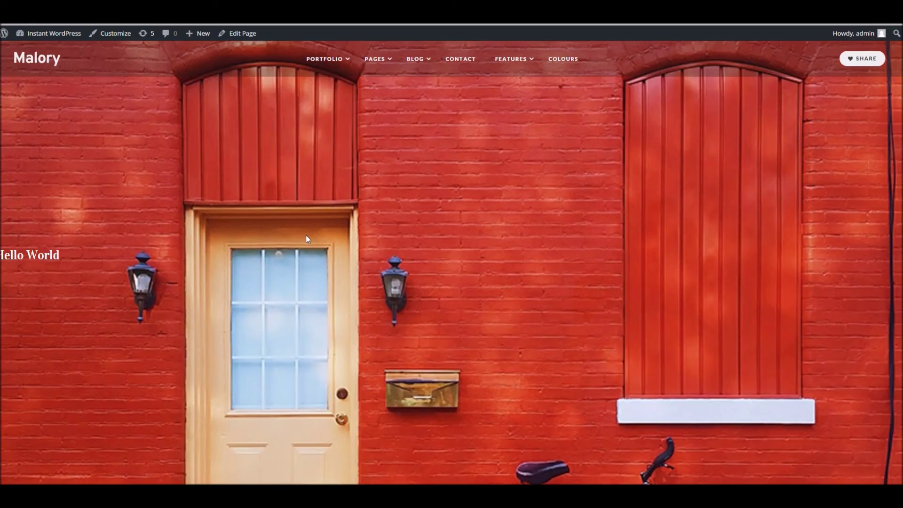
scroll(306, 239, down, 5)
scroll(307, 239, down, 5)
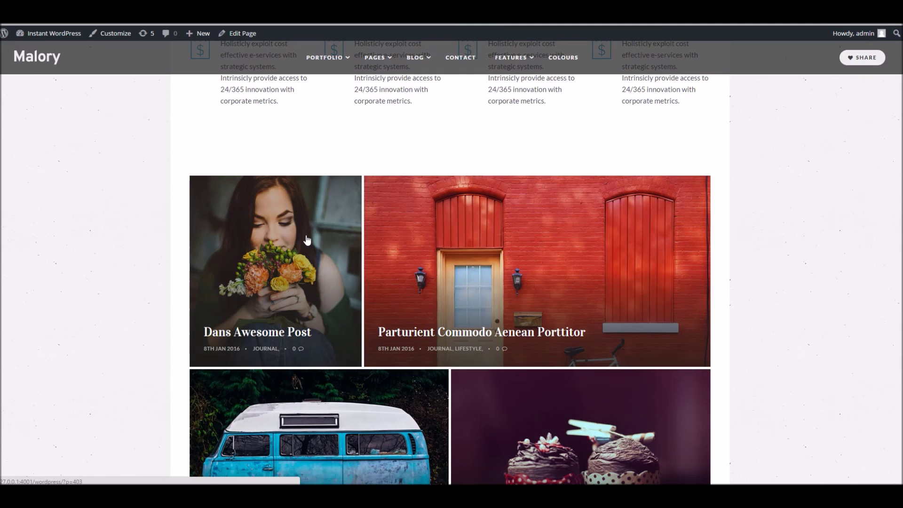
scroll(307, 239, down, 3)
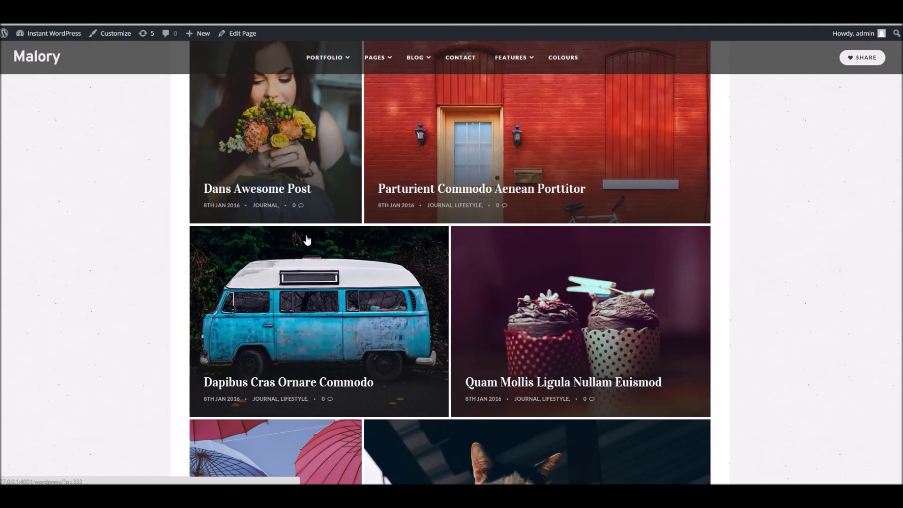